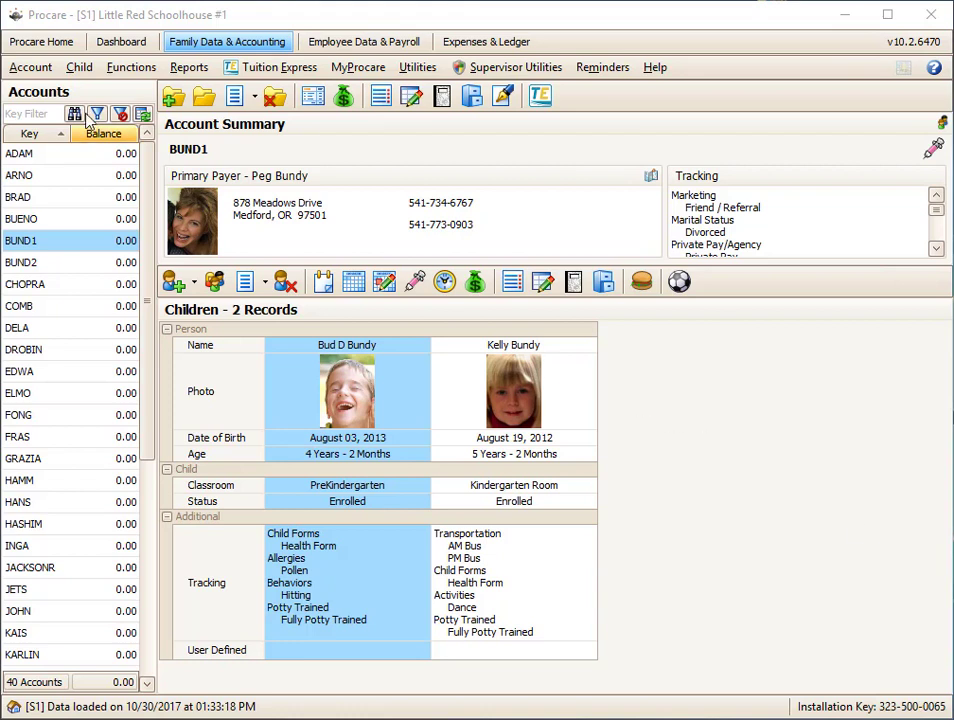
Open the first account's ledger, advance through the next three accounts' ledgers, and close the ledger
click(31, 69)
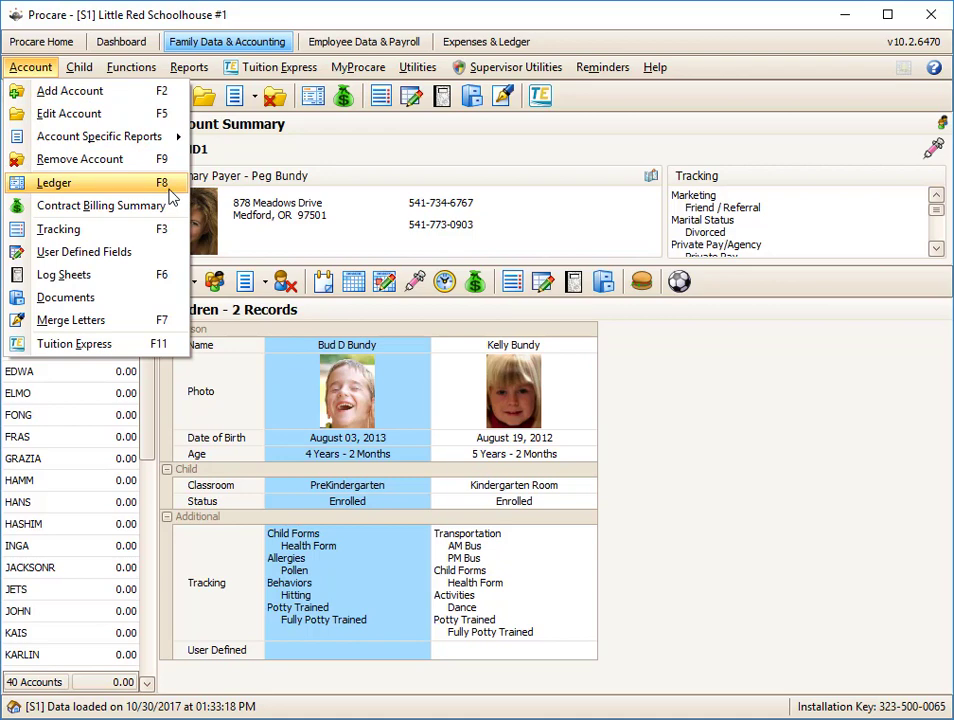
click(526, 217)
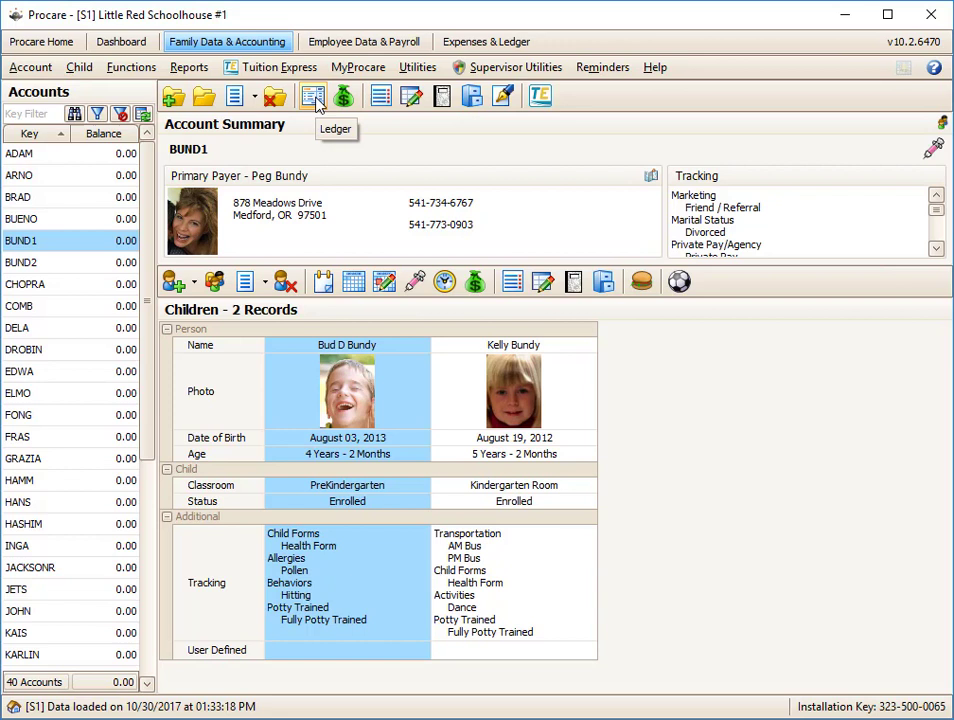
double_click(125, 155)
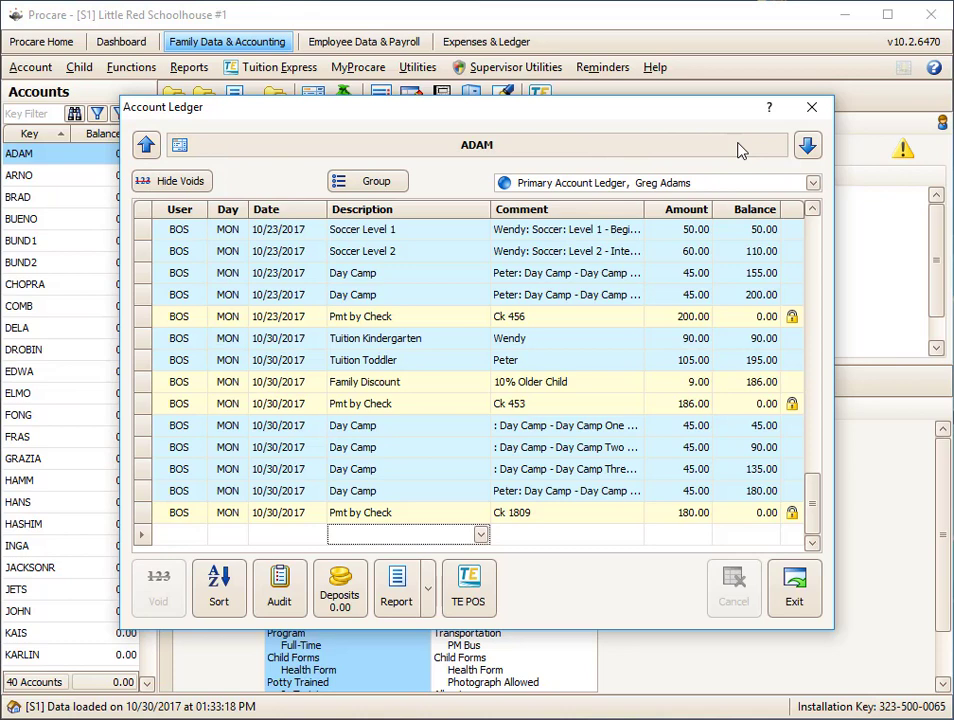
click(807, 146)
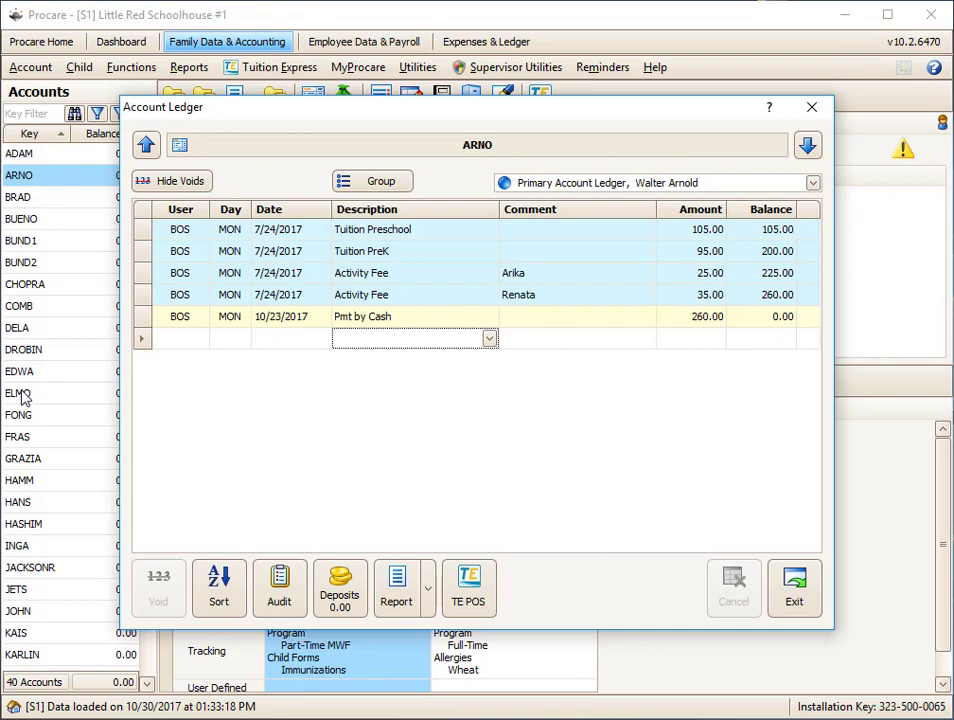
click(807, 147)
click(808, 148)
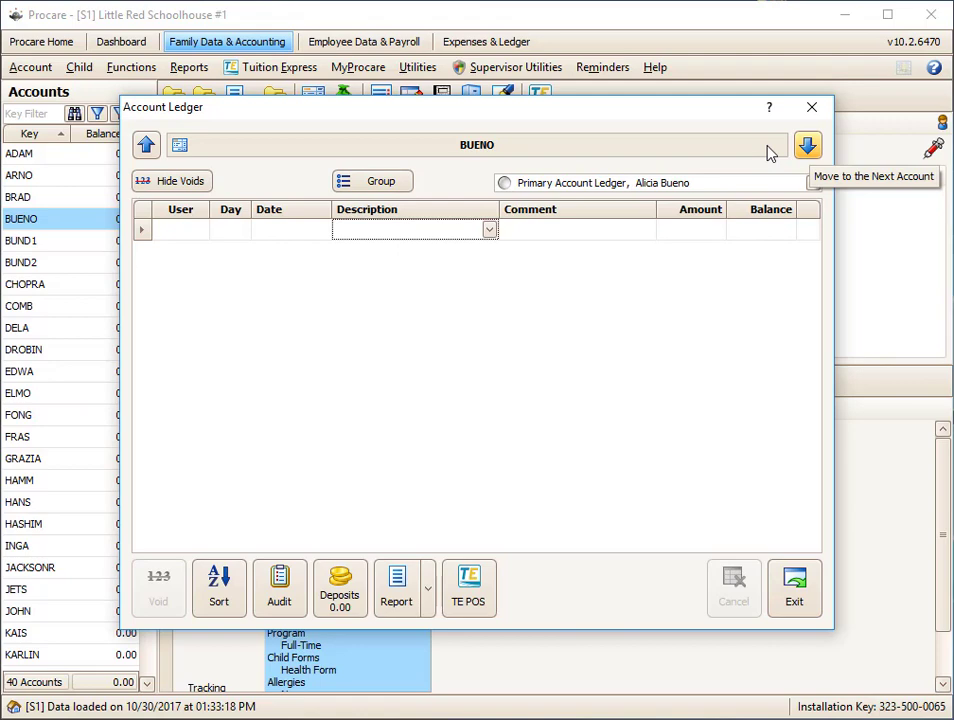
click(811, 106)
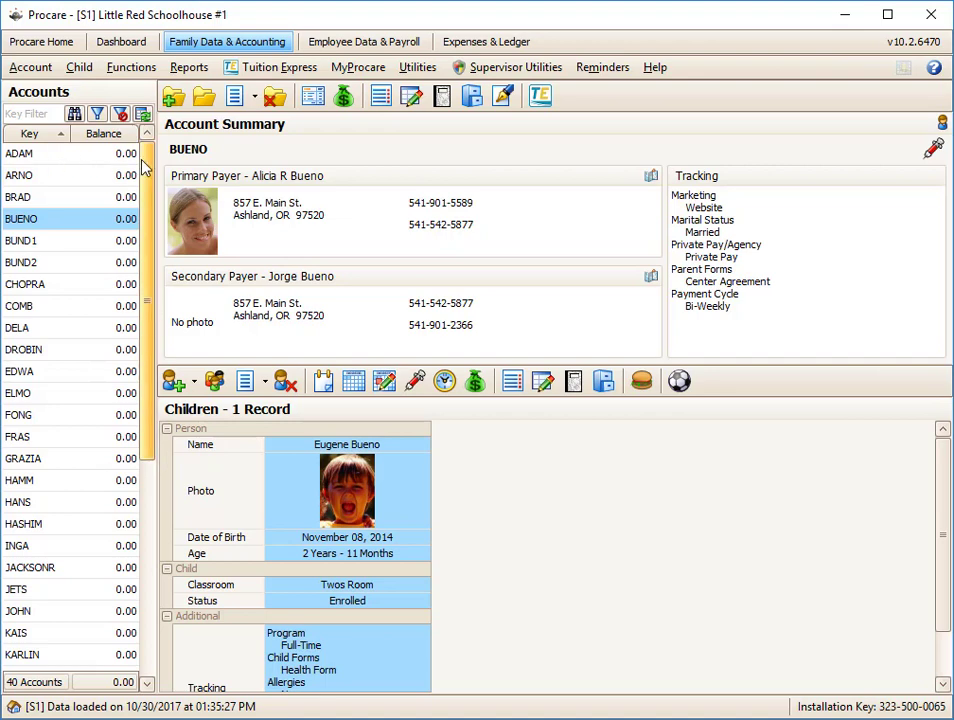
Review the next-to-last account's ledger from its oldest to newest entries, with a brief look at the preceding account's ledger
drag(145, 168, 149, 420)
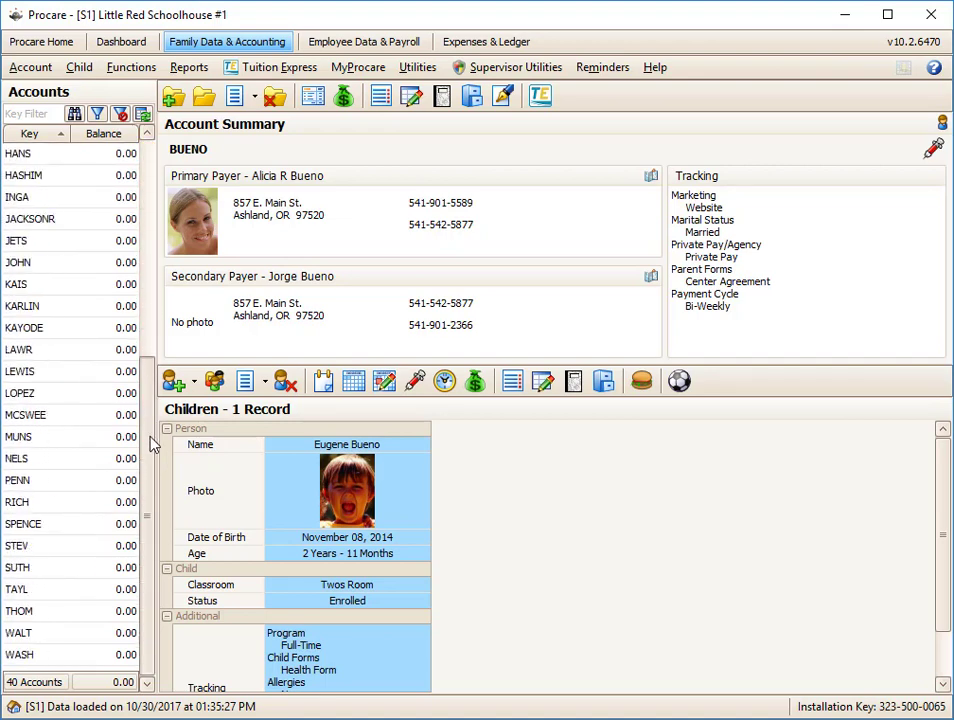
click(28, 658)
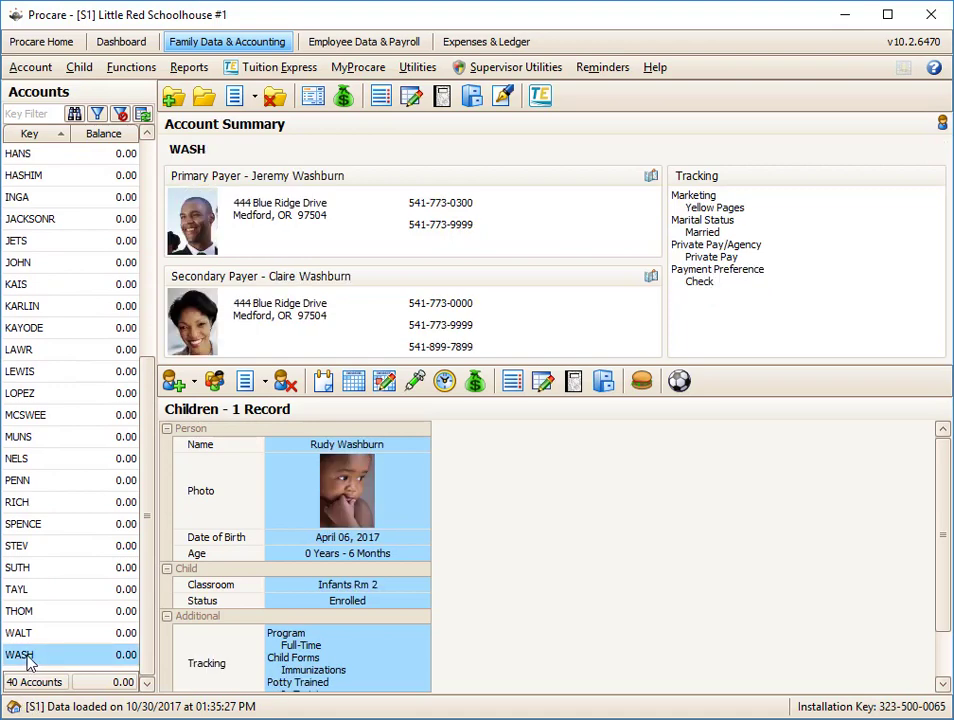
click(50, 636)
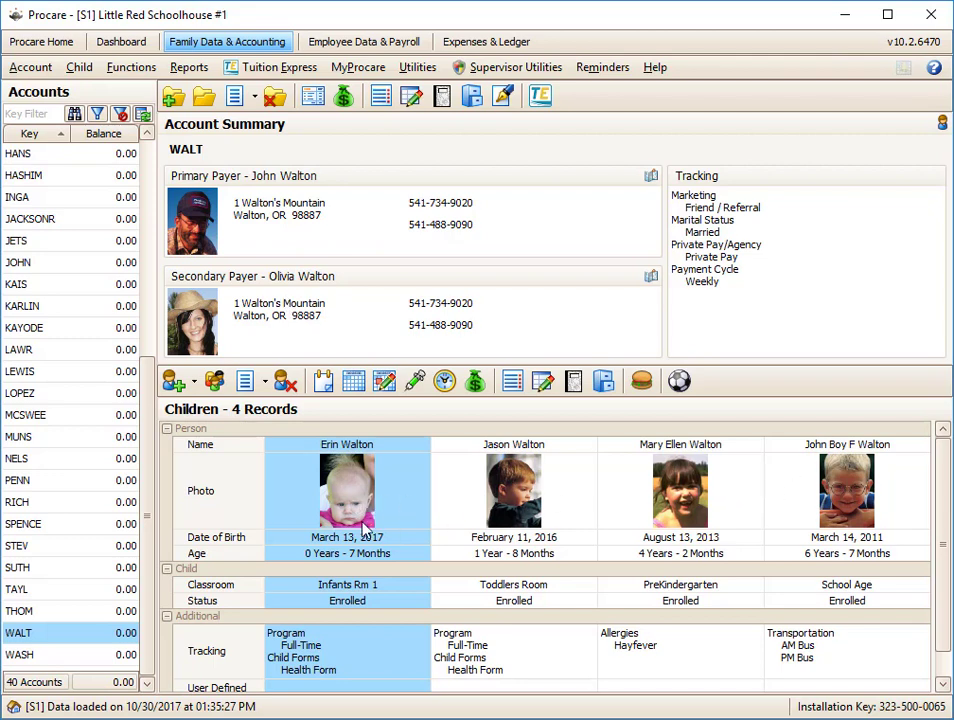
double_click(128, 640)
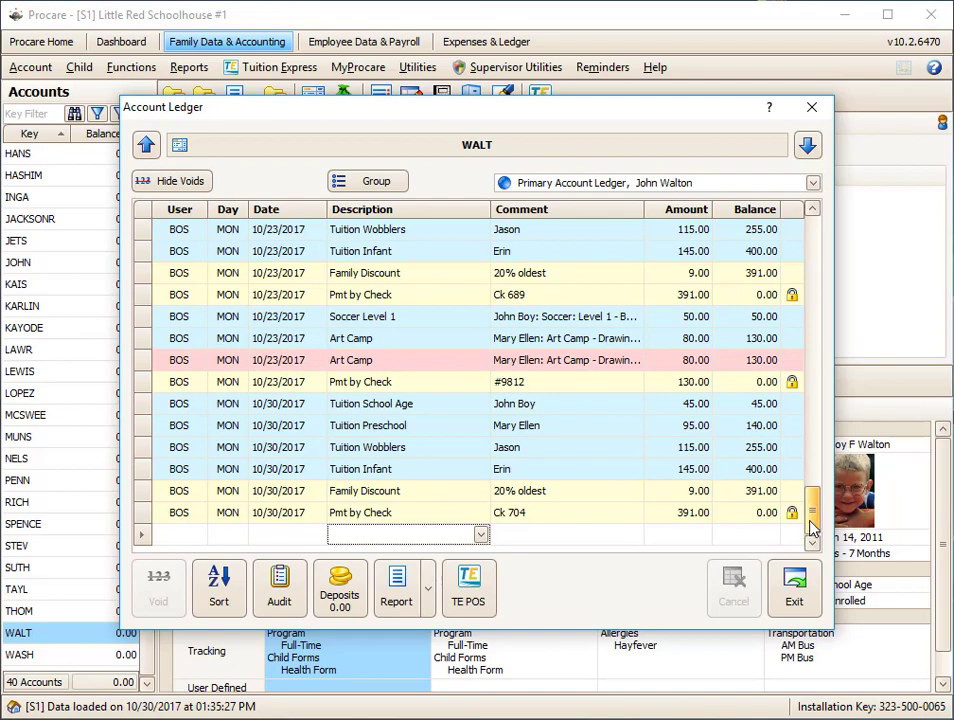
drag(811, 508, 790, 230)
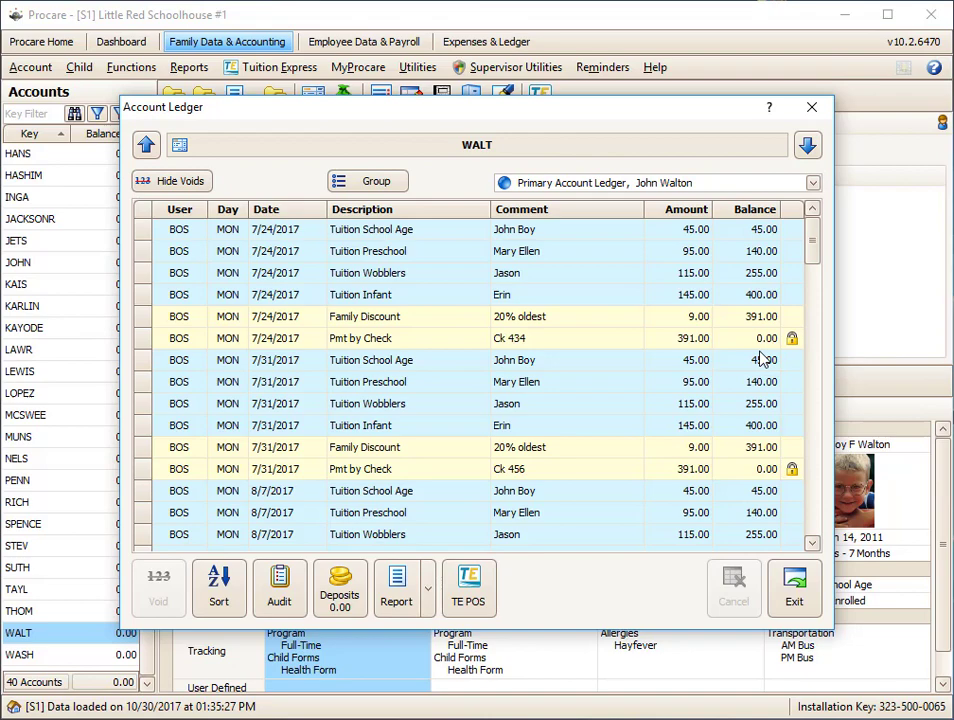
drag(811, 251, 815, 505)
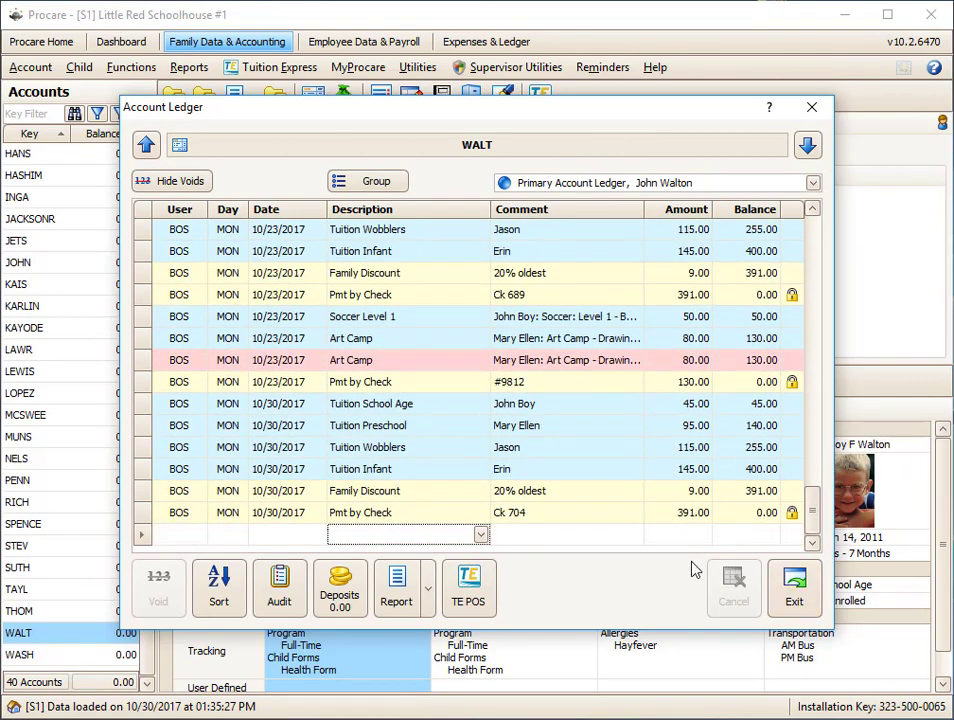
click(752, 514)
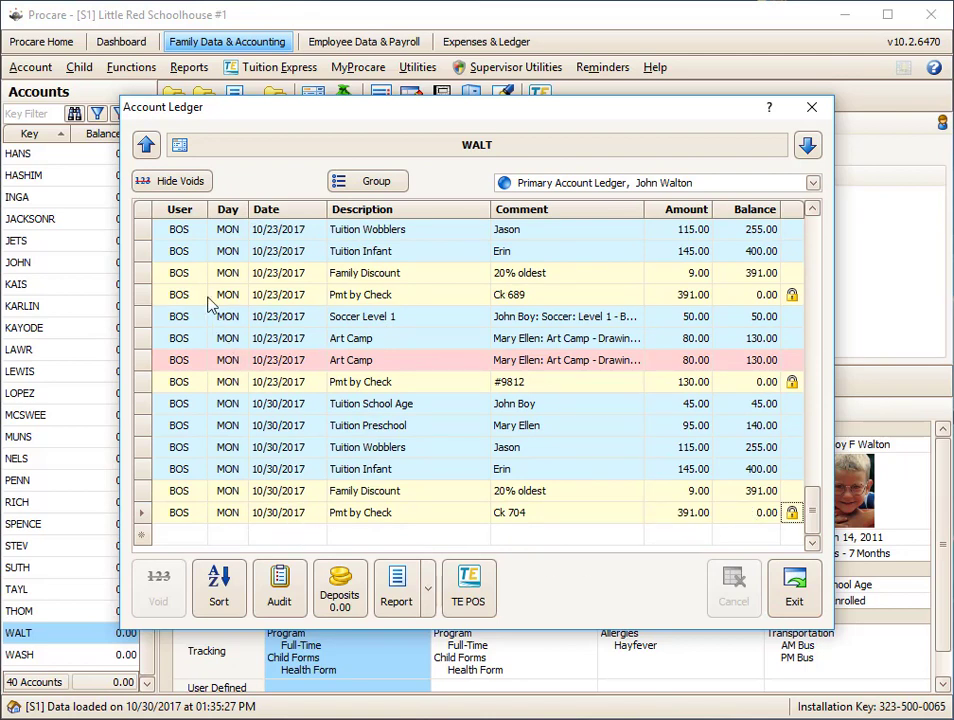
click(147, 145)
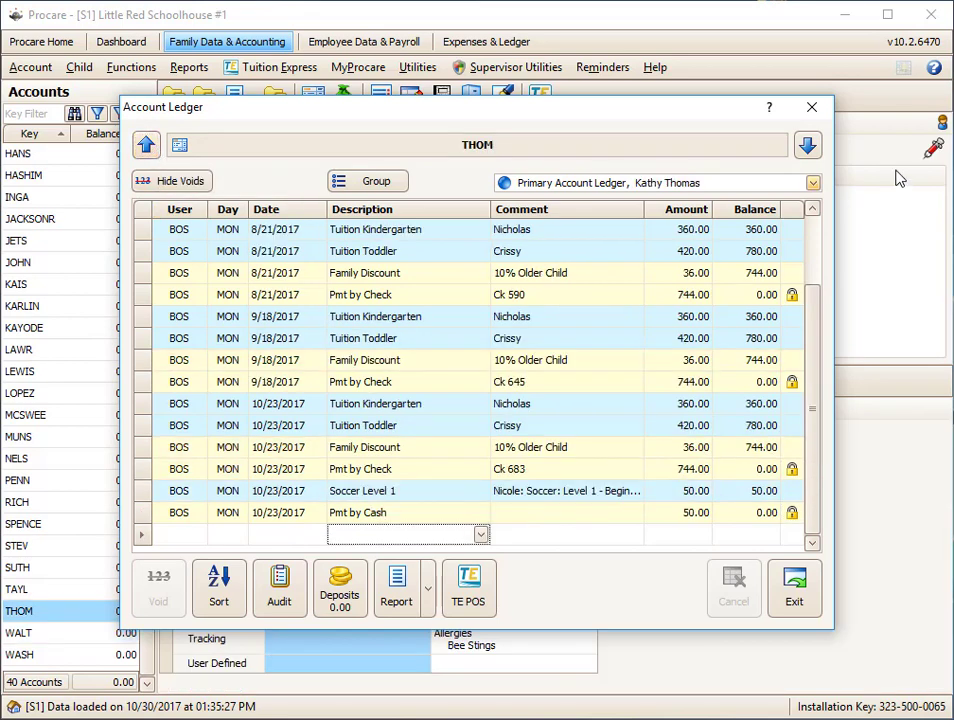
click(807, 145)
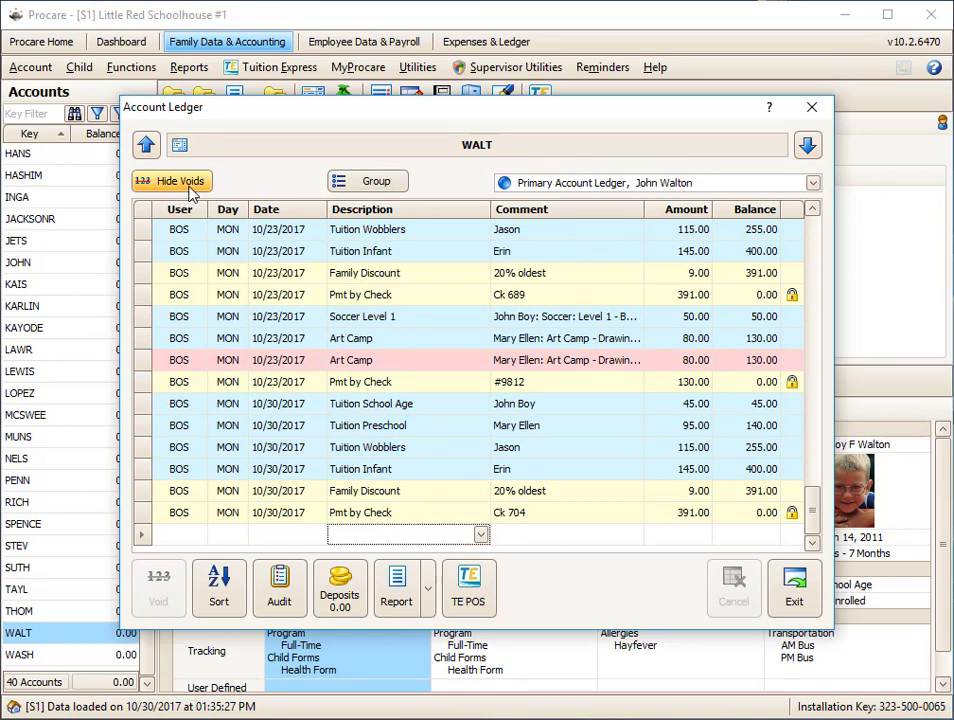
Compare the ledger with voided entries hidden and shown, leaving the voided entries shown
click(180, 181)
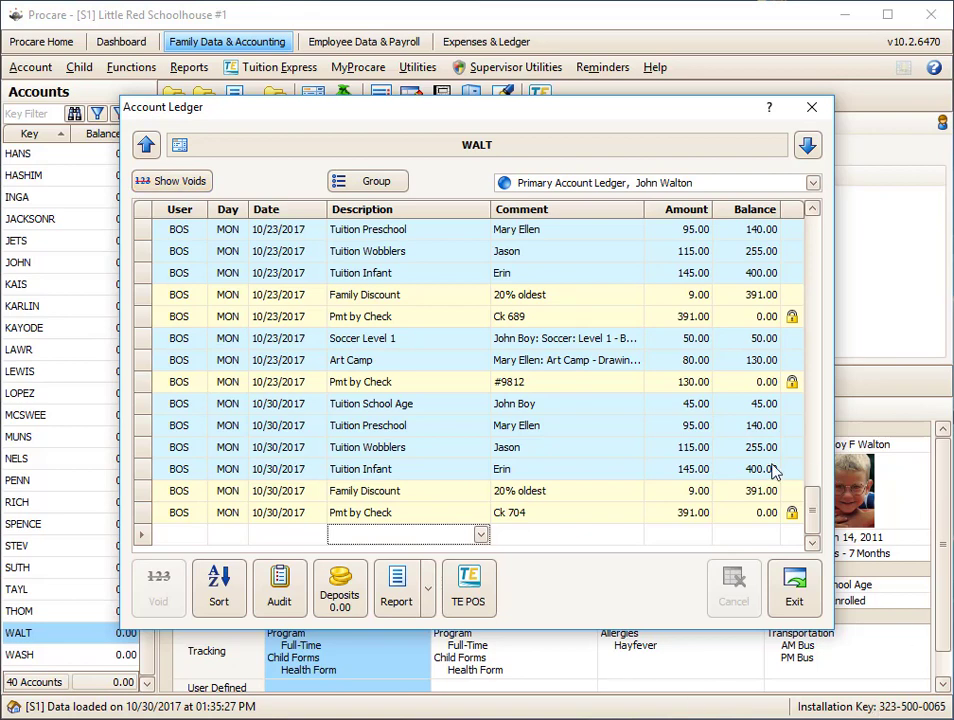
click(192, 182)
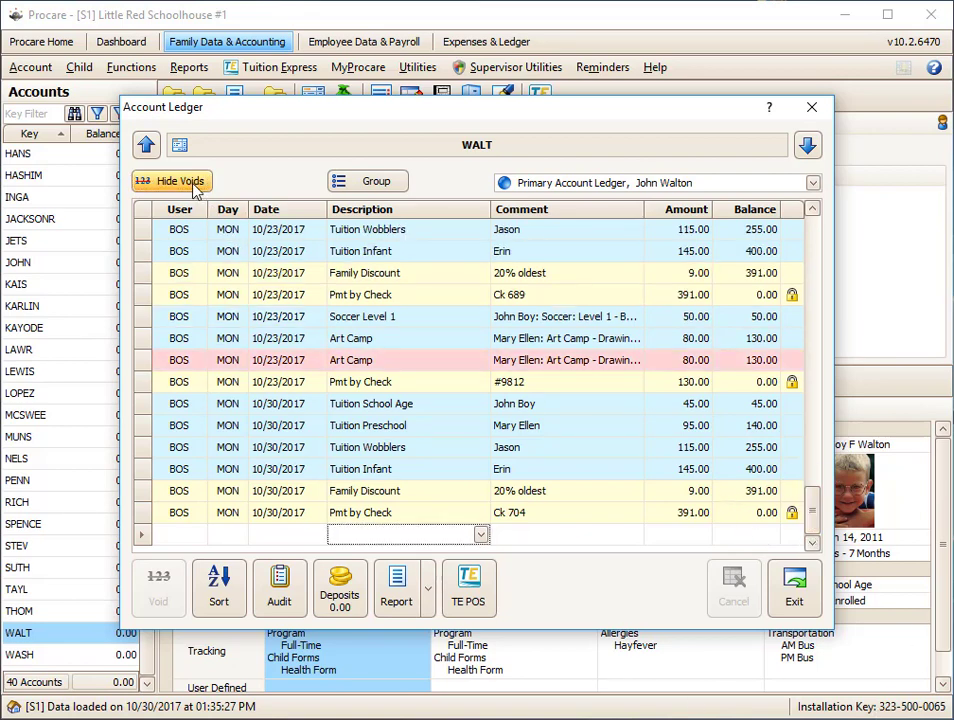
click(195, 190)
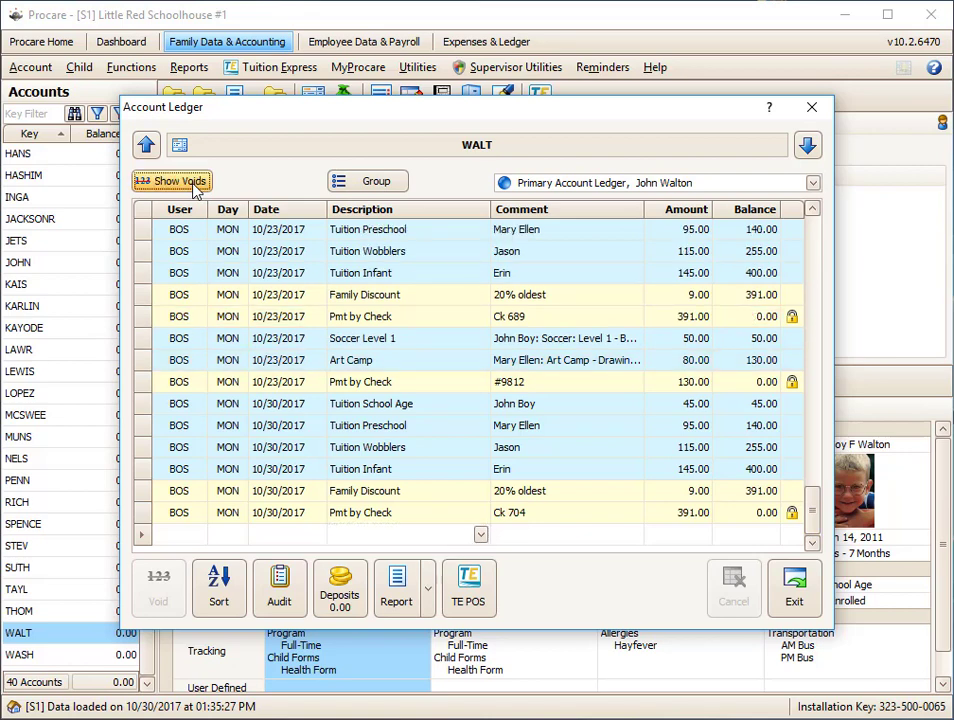
click(195, 190)
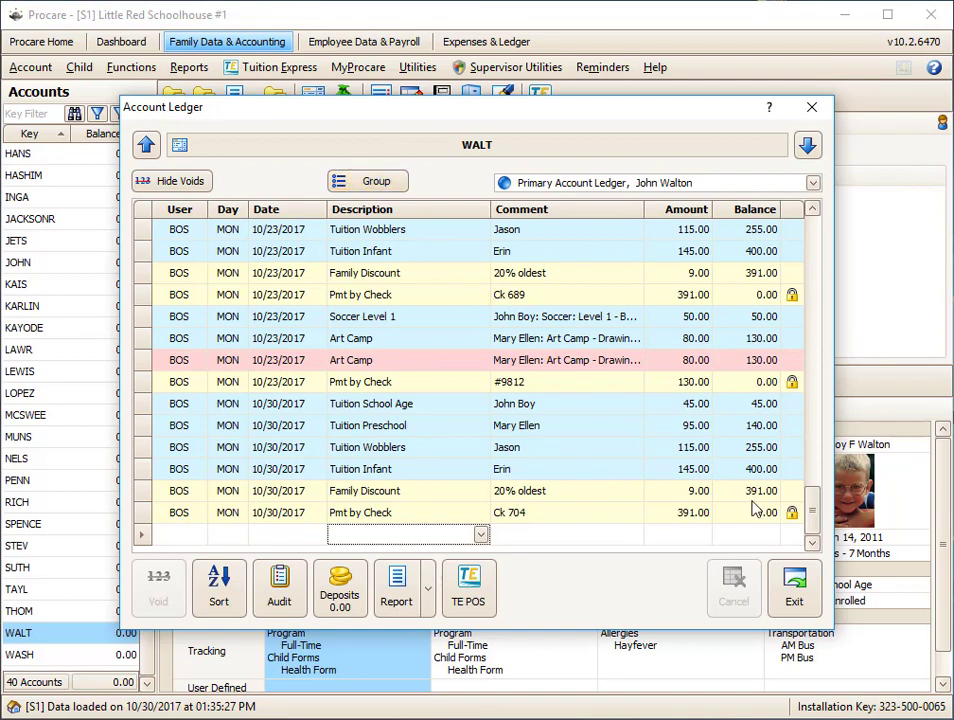
Group the ledger entries by description, review the expanded Tuition Infant group, and ungroup the ledger
drag(815, 508, 815, 543)
click(372, 186)
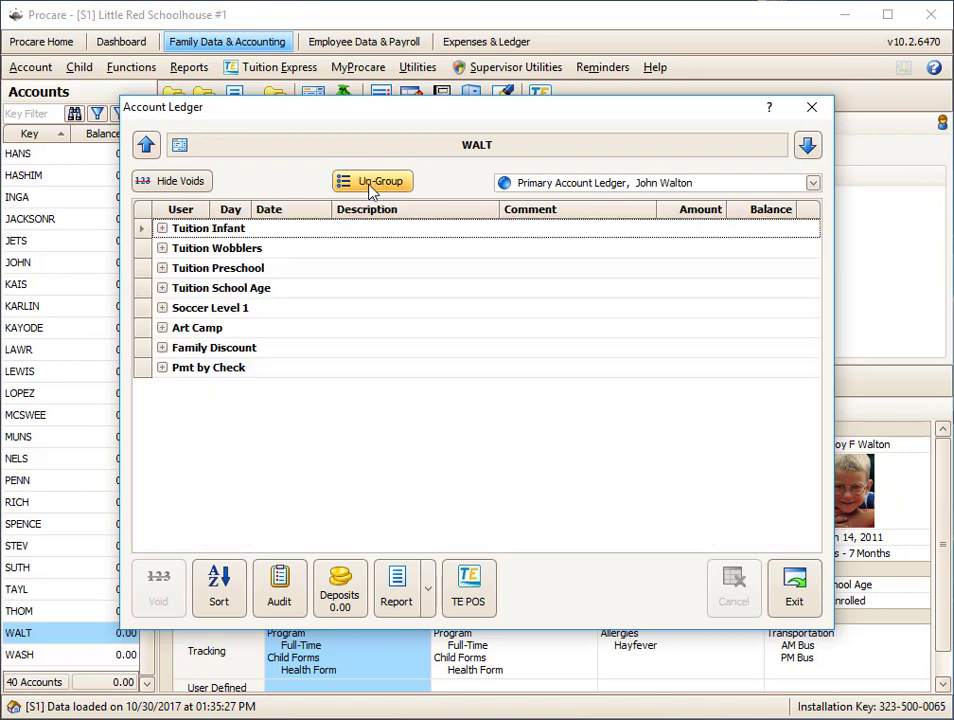
click(161, 229)
scroll(530, 357, down, 3)
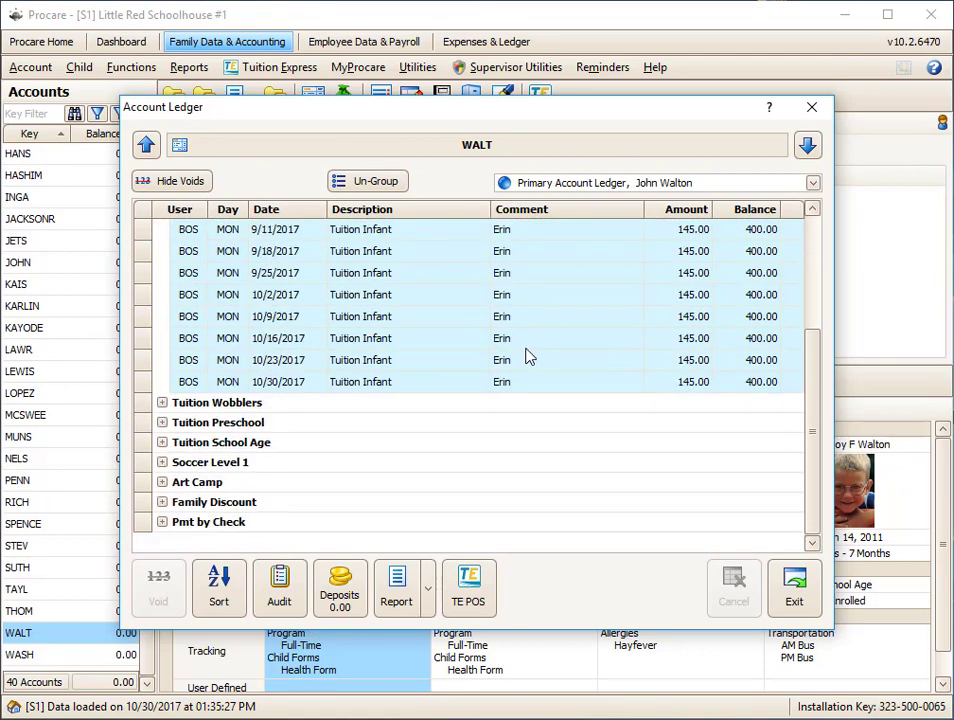
scroll(530, 357, up, 3)
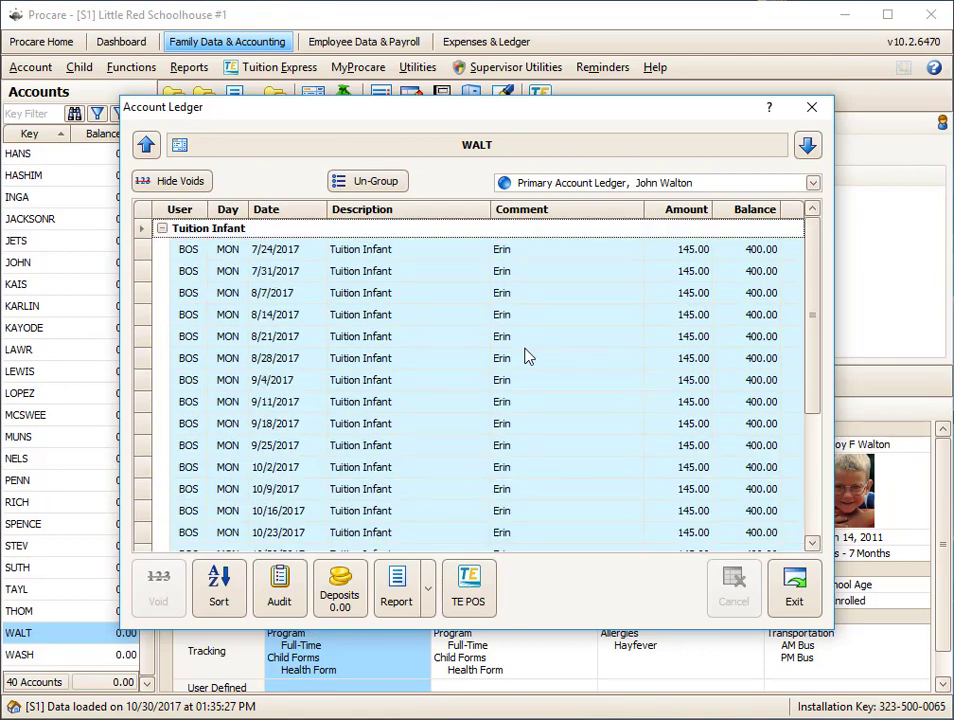
click(380, 187)
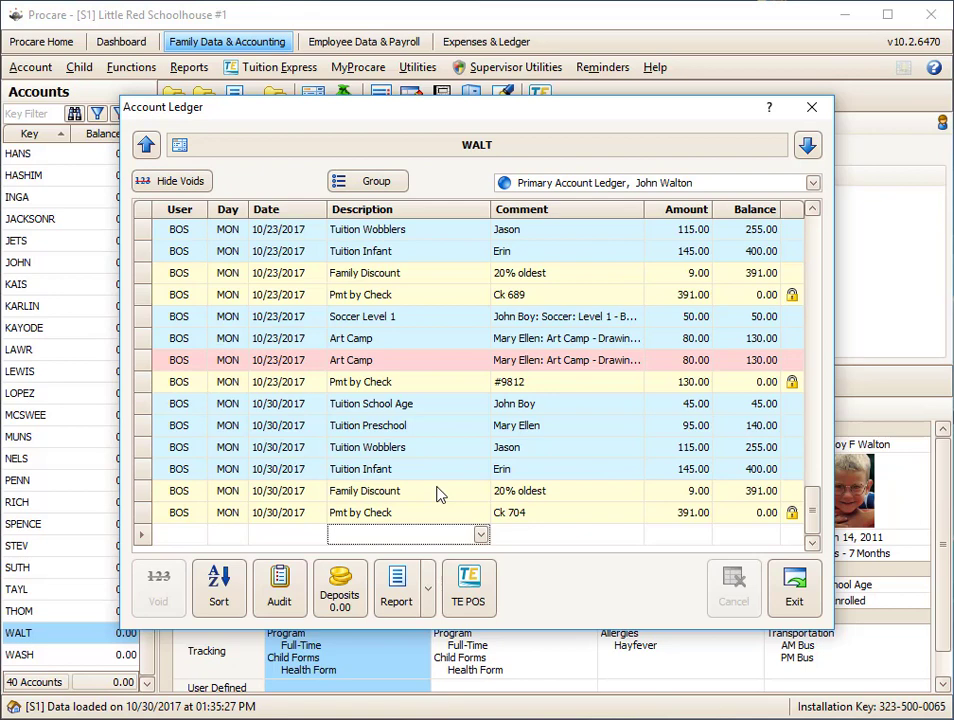
Void the 10/30/2017 Tuition Infant charge with the comment "test posting", and post the ledger change
click(166, 360)
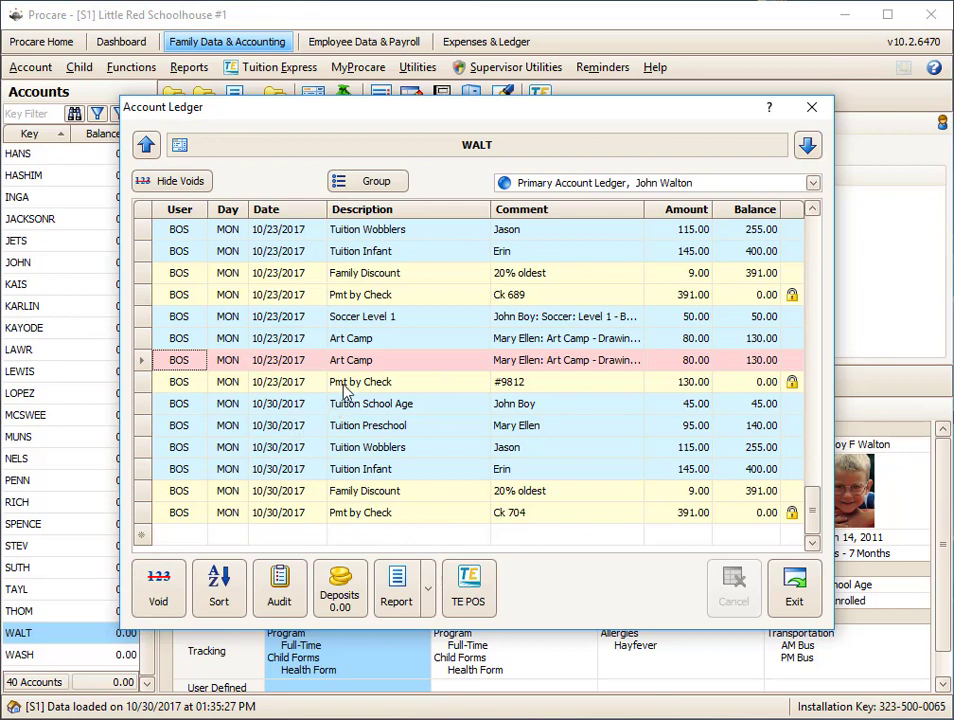
click(270, 473)
click(262, 472)
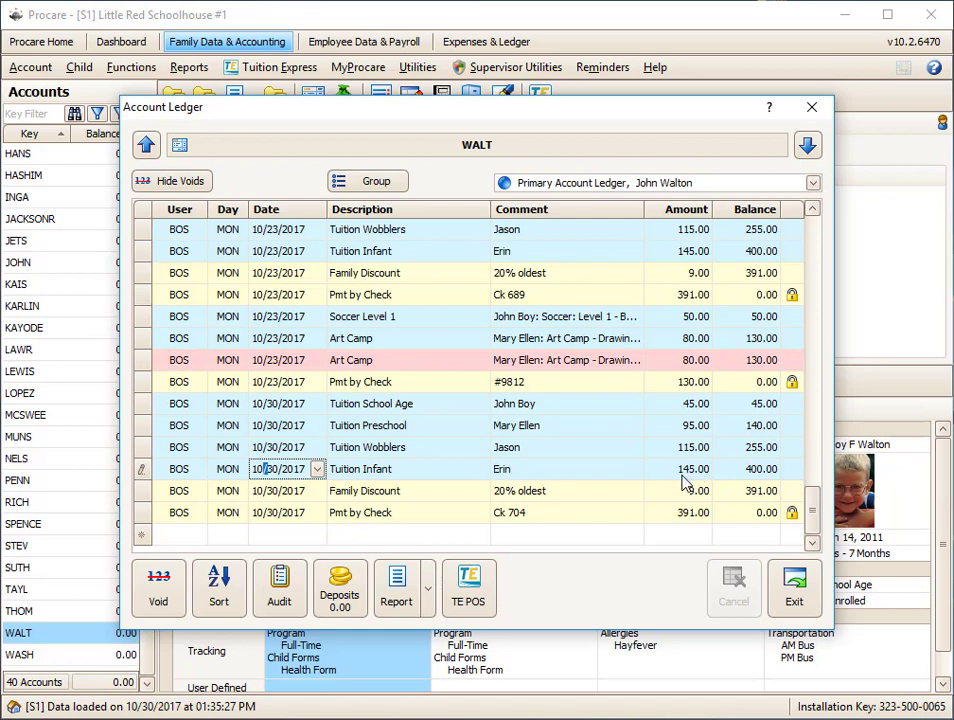
click(157, 601)
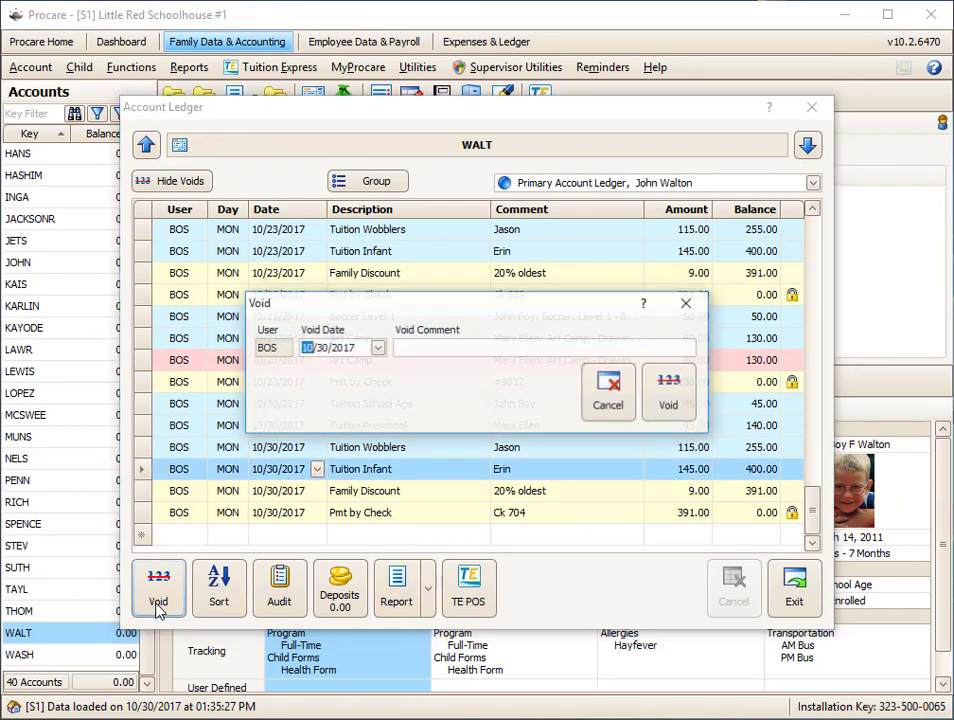
click(480, 348)
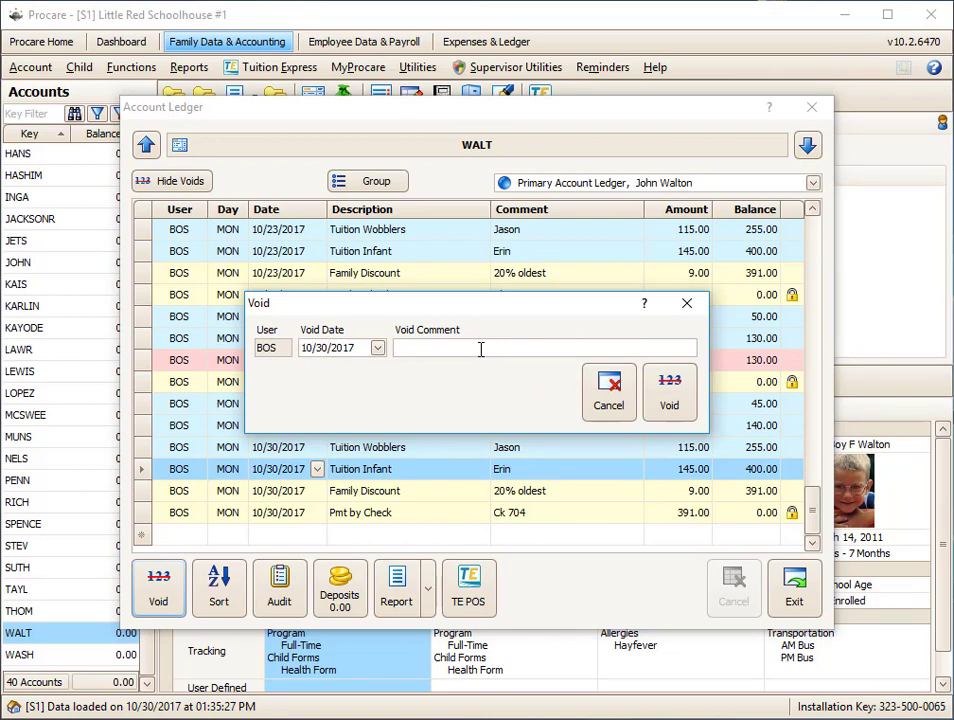
text(test posting)
click(670, 392)
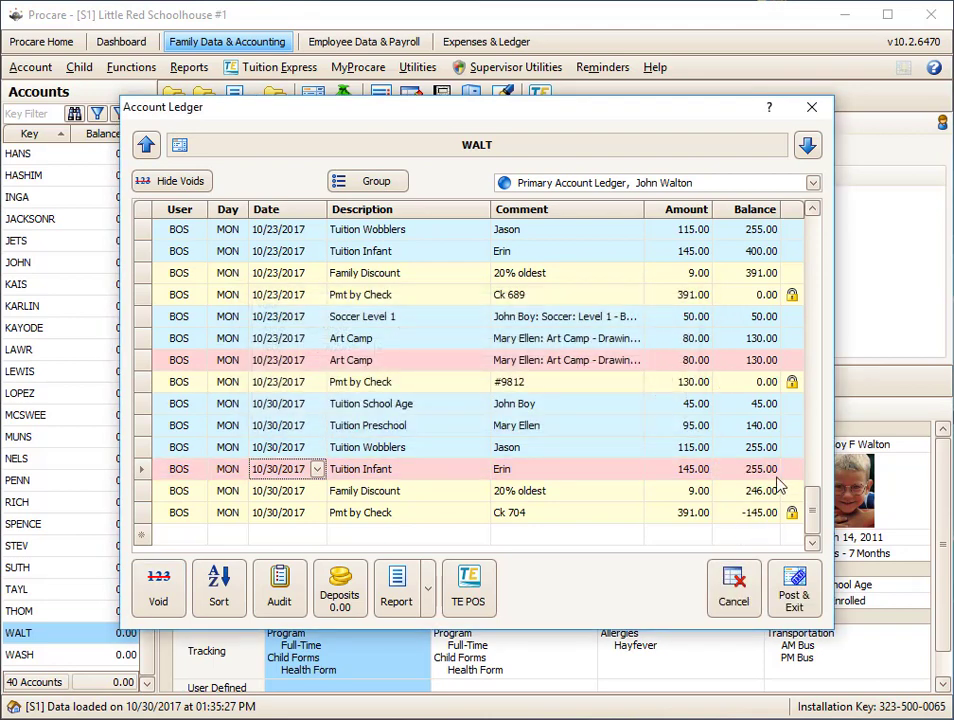
click(782, 489)
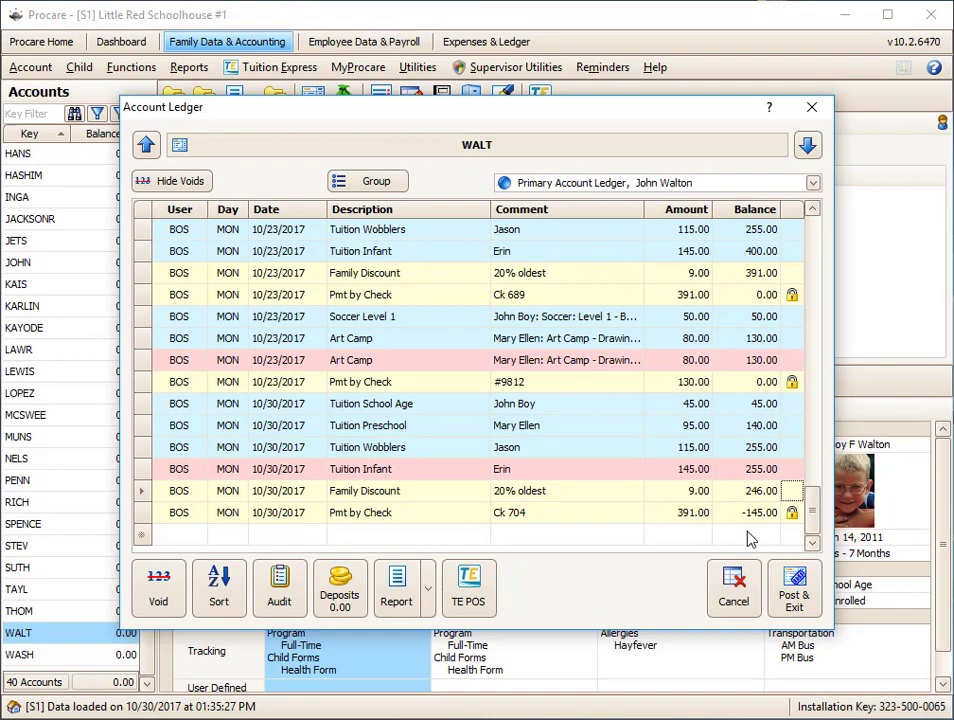
click(787, 585)
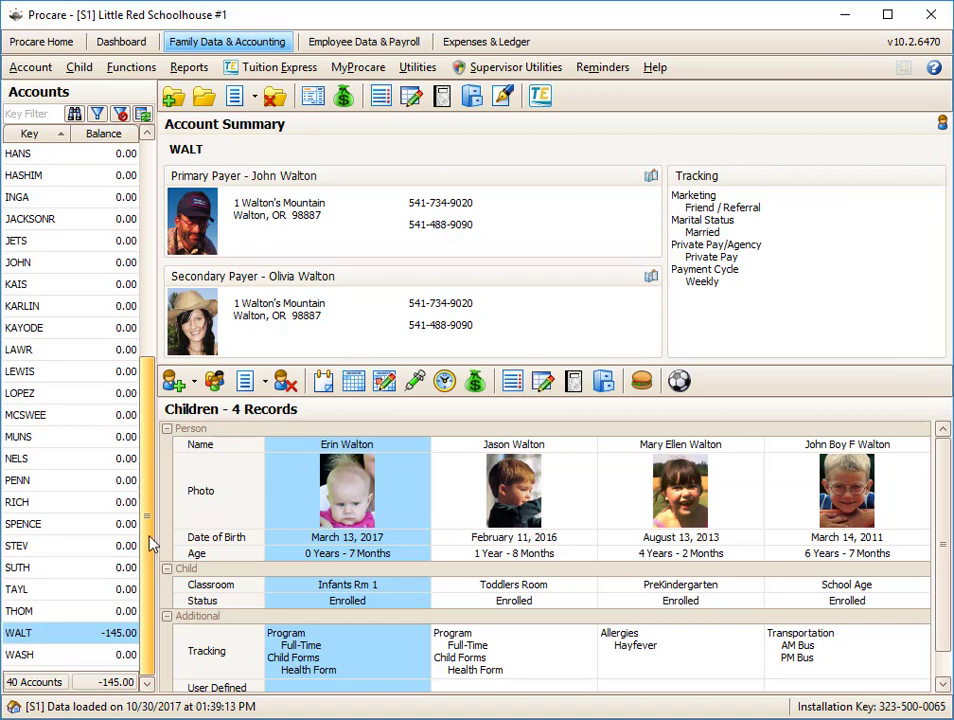
Compare the account summaries of the two divorced parents' separate accounts that share the same two children
drag(152, 538, 160, 305)
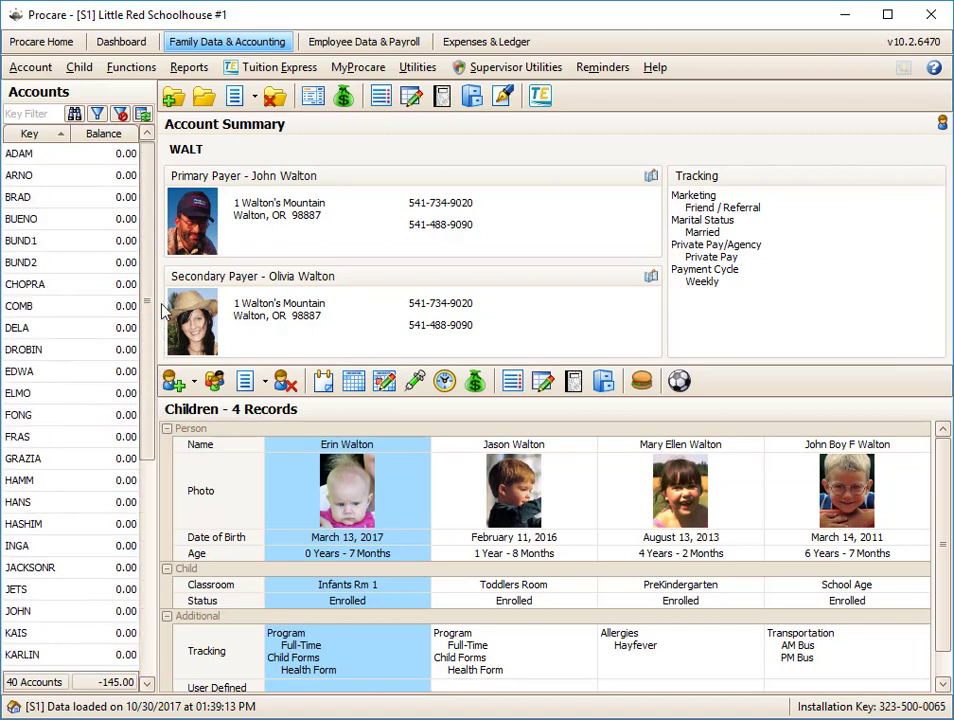
click(36, 242)
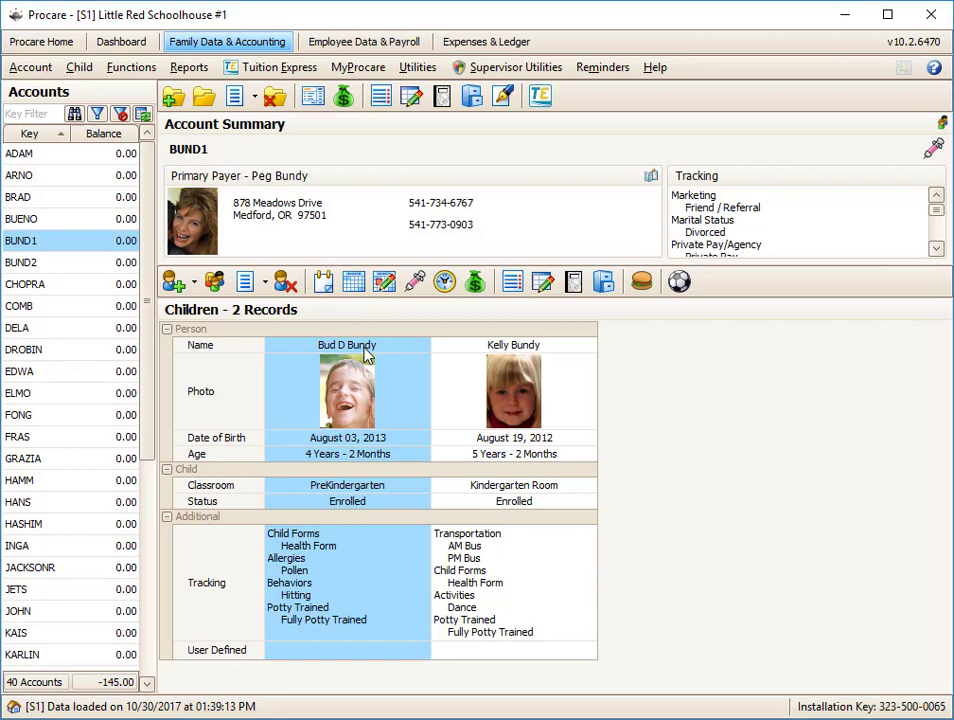
click(44, 263)
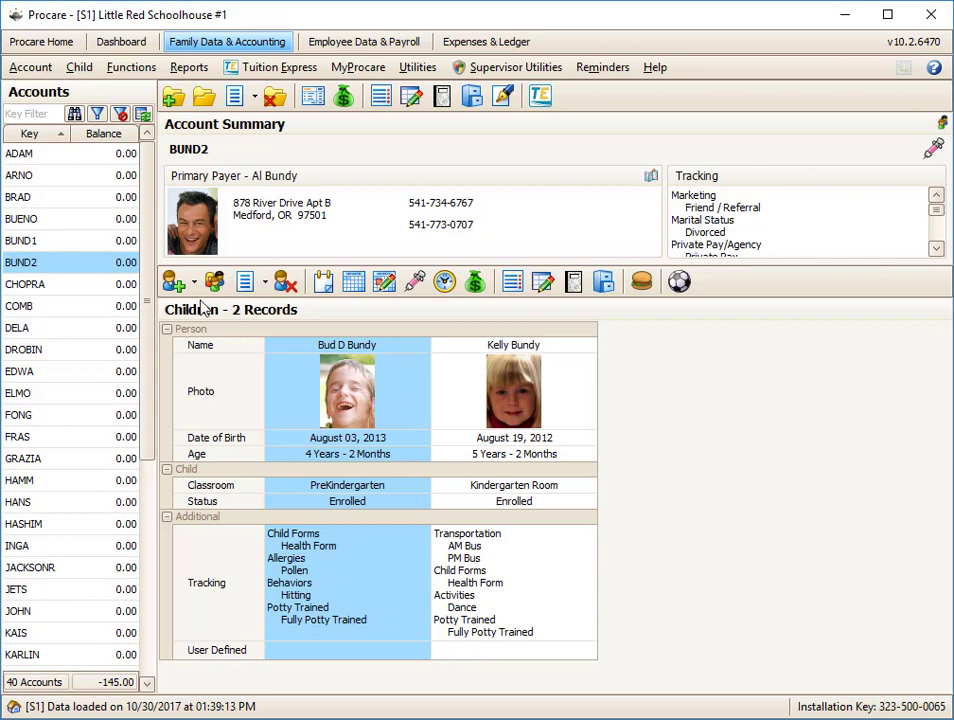
click(124, 244)
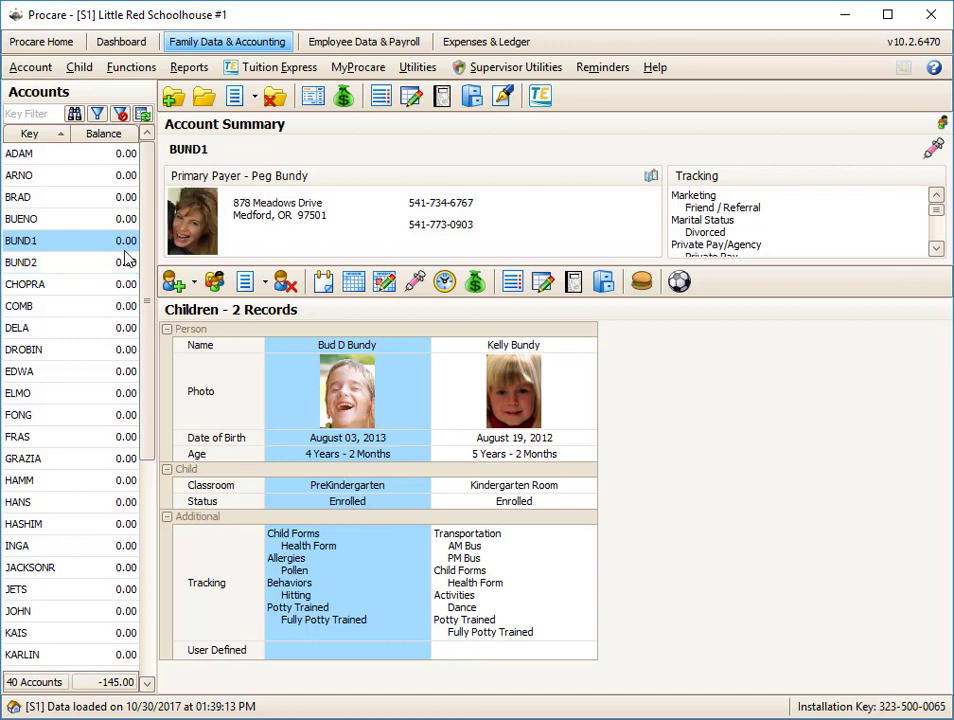
click(127, 270)
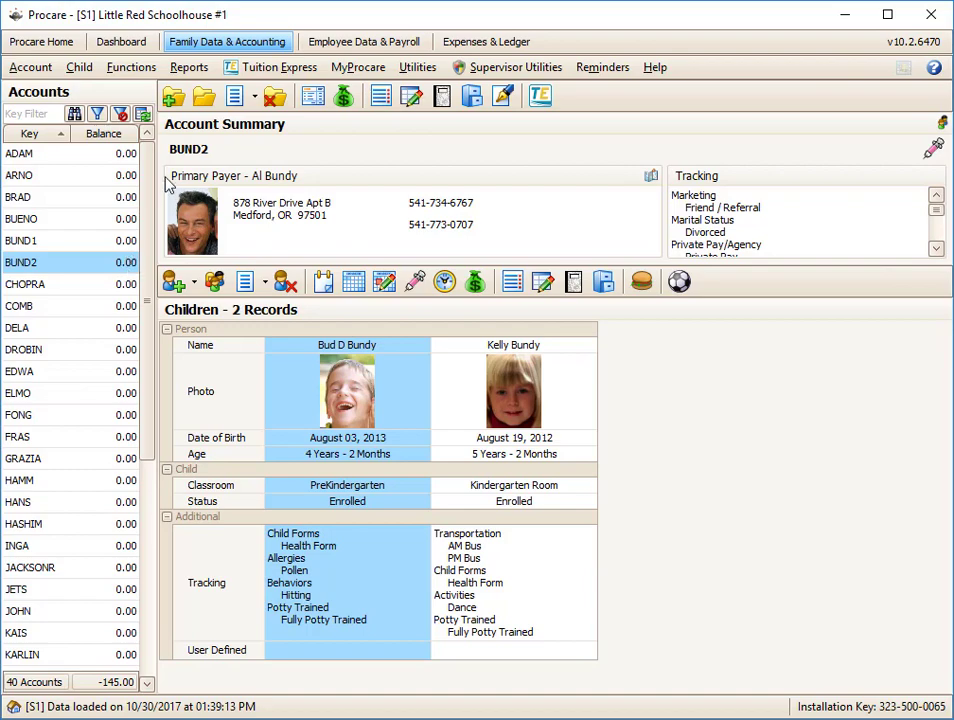
Open the ledger of the first account in the list and examine its audit log for changed entries
key(Home)
click(343, 95)
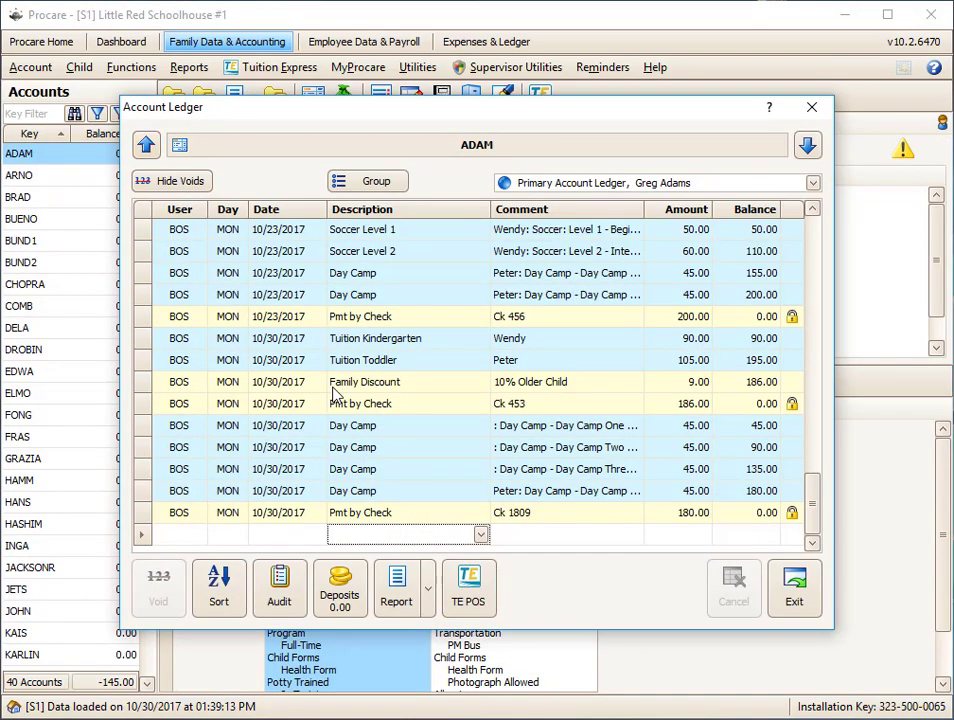
click(283, 590)
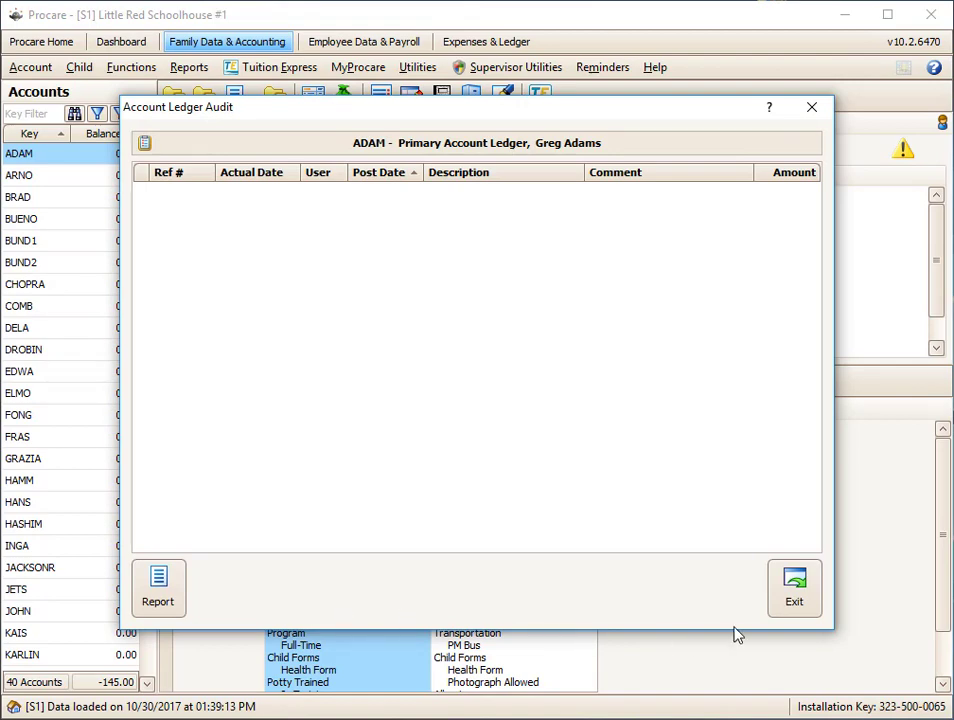
click(796, 607)
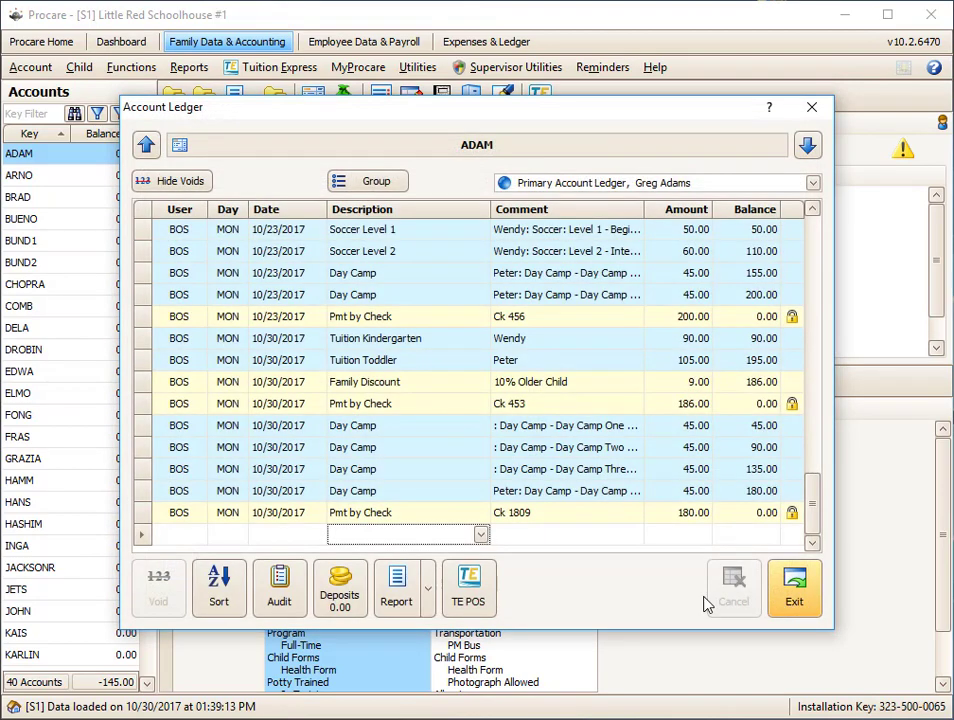
Set the amount of the last 10/30/2017 Day Camp charge to 555.00 and post the ledger change
click(789, 490)
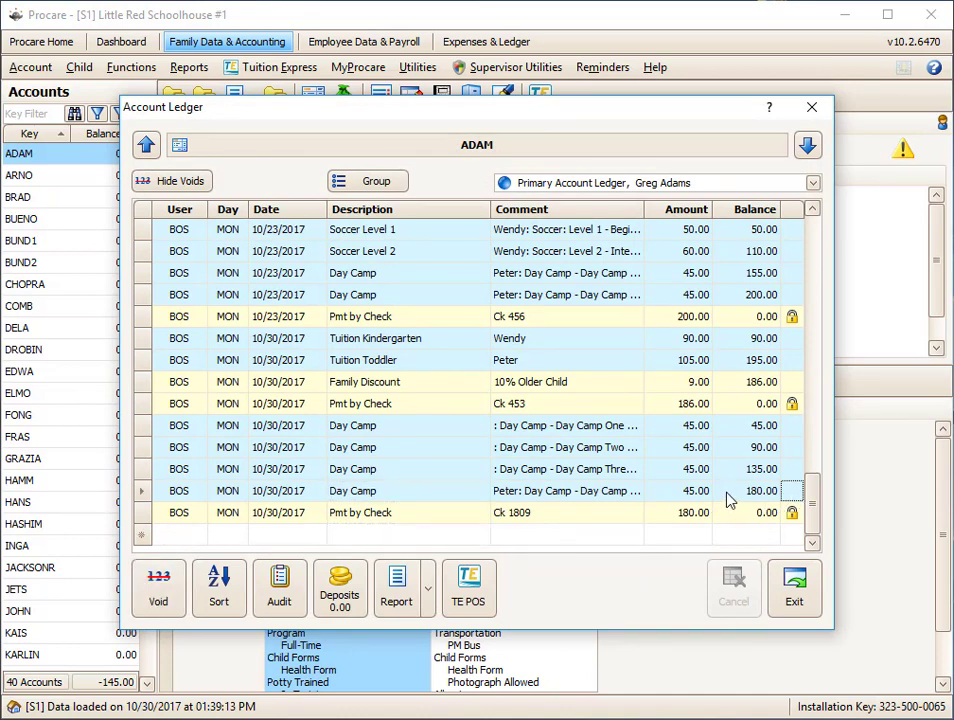
click(265, 490)
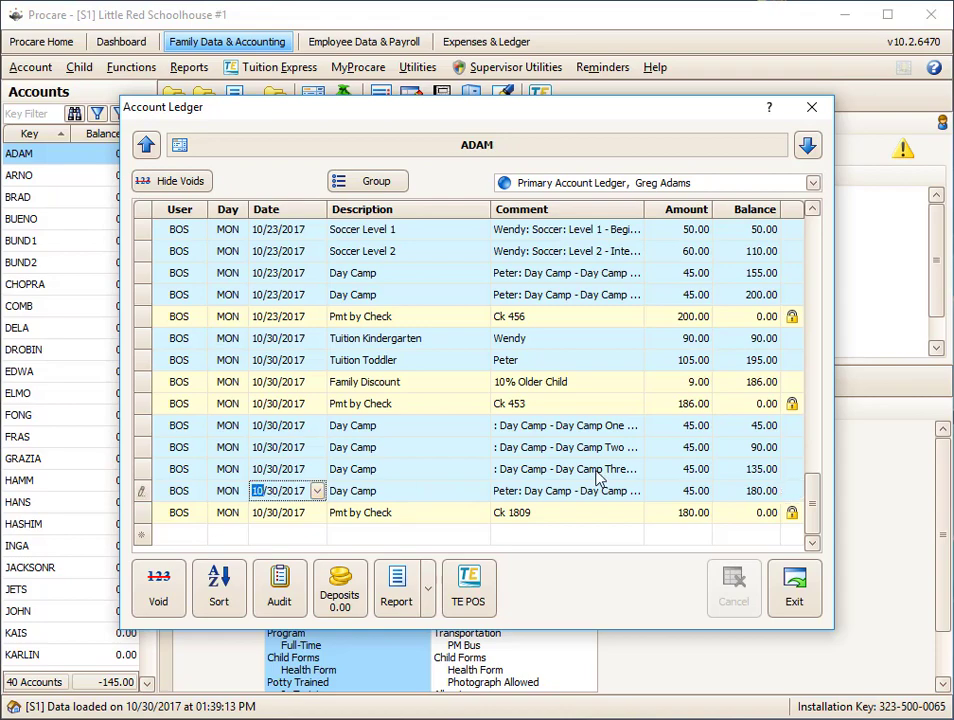
click(690, 491)
text(555)
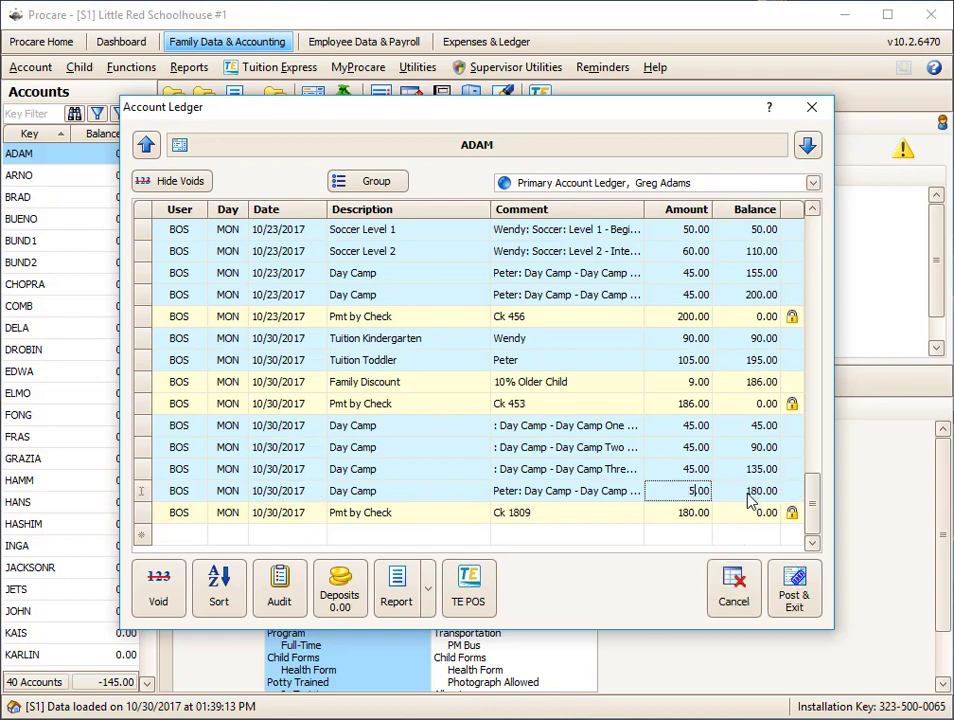
click(796, 596)
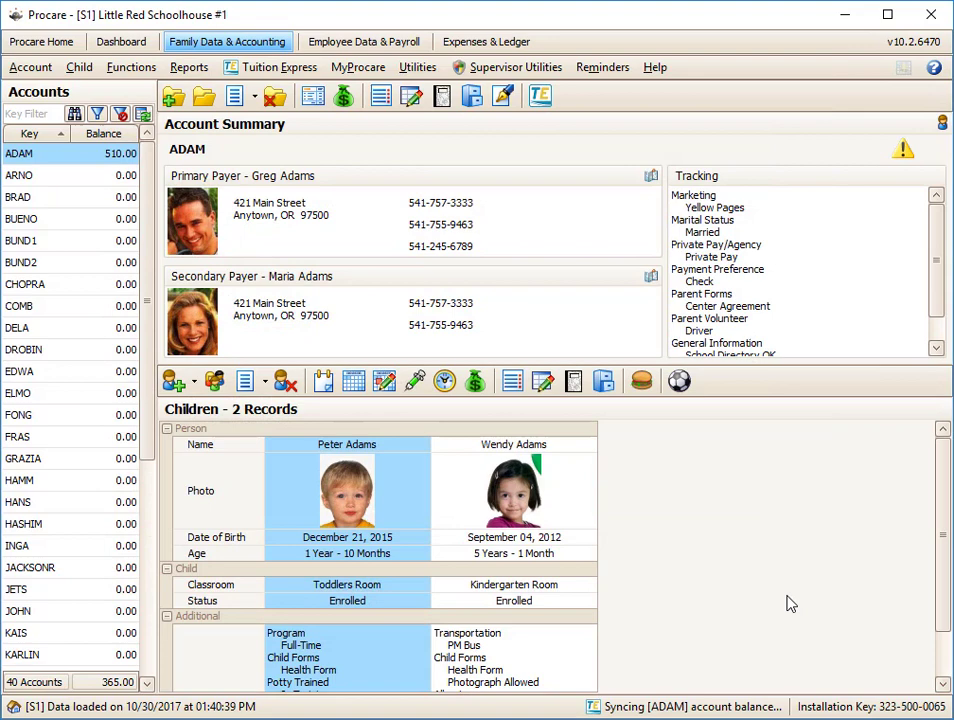
Reopen the first account's ledger and examine the original entry behind the edited Day Camp charge in the ledger audit
click(70, 175)
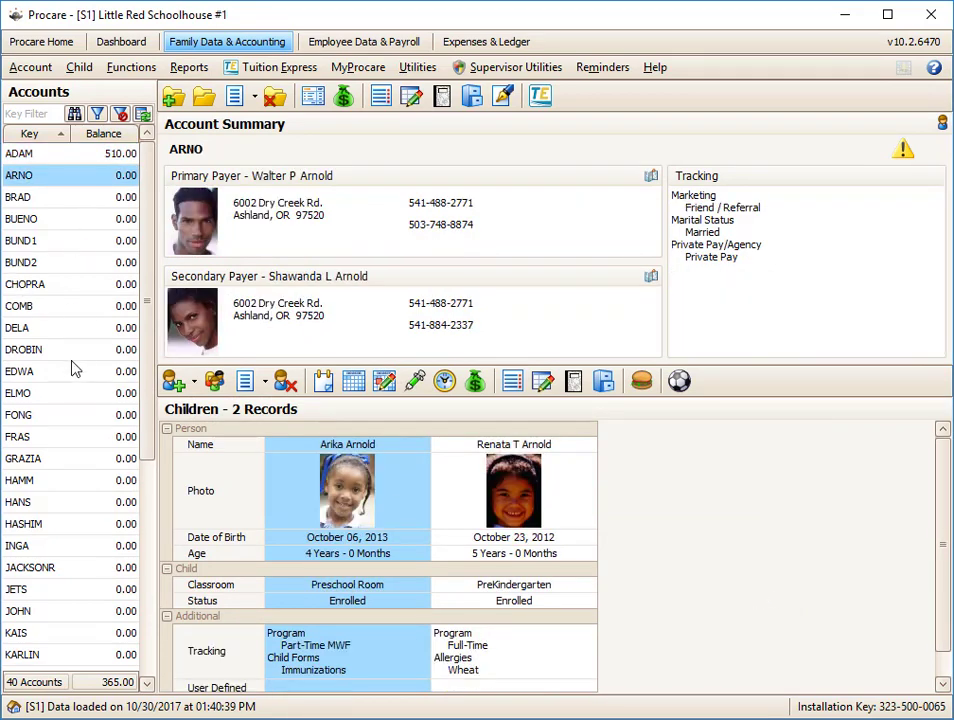
click(110, 154)
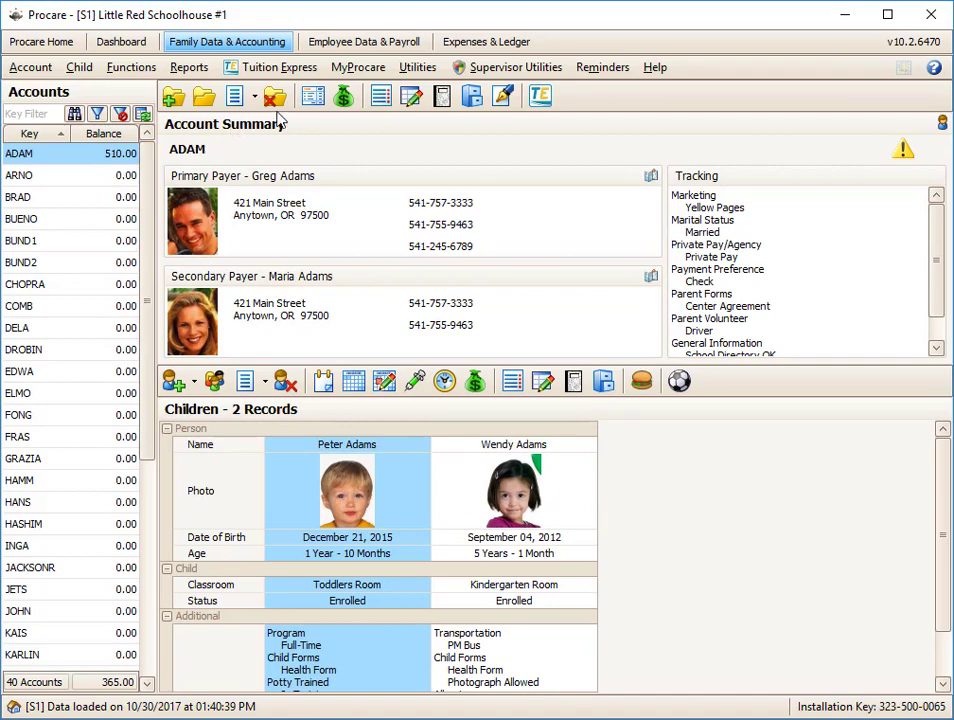
click(313, 95)
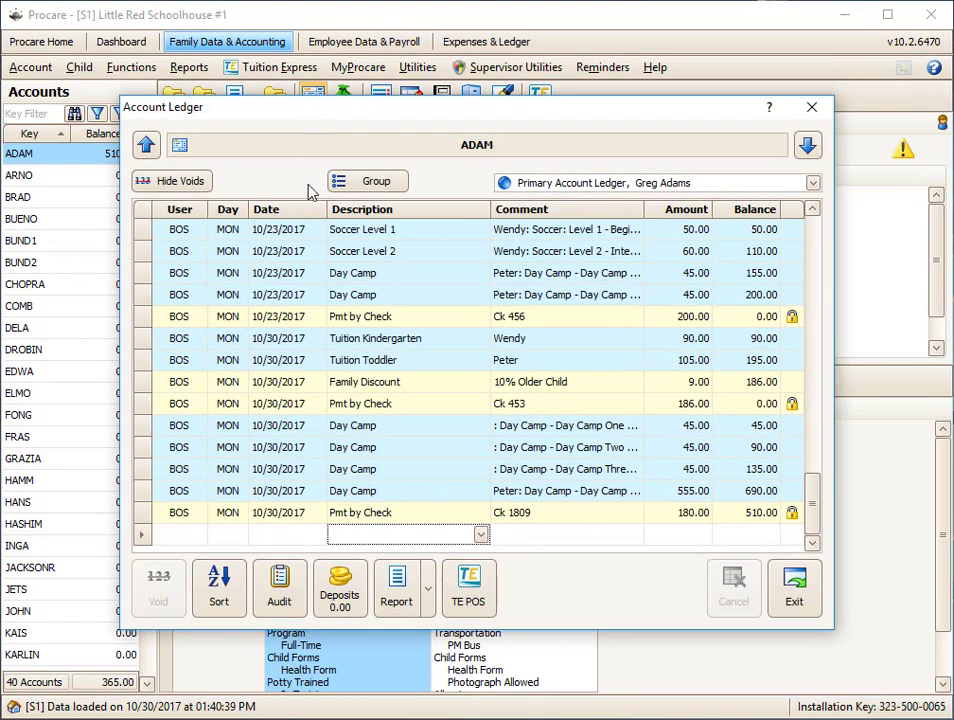
click(281, 590)
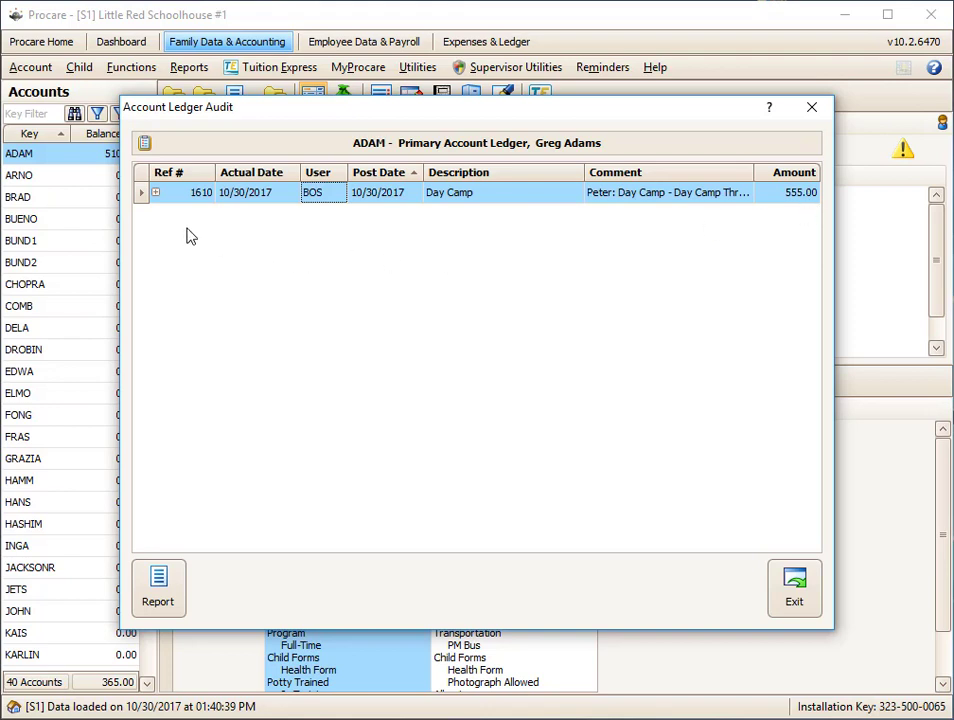
click(155, 194)
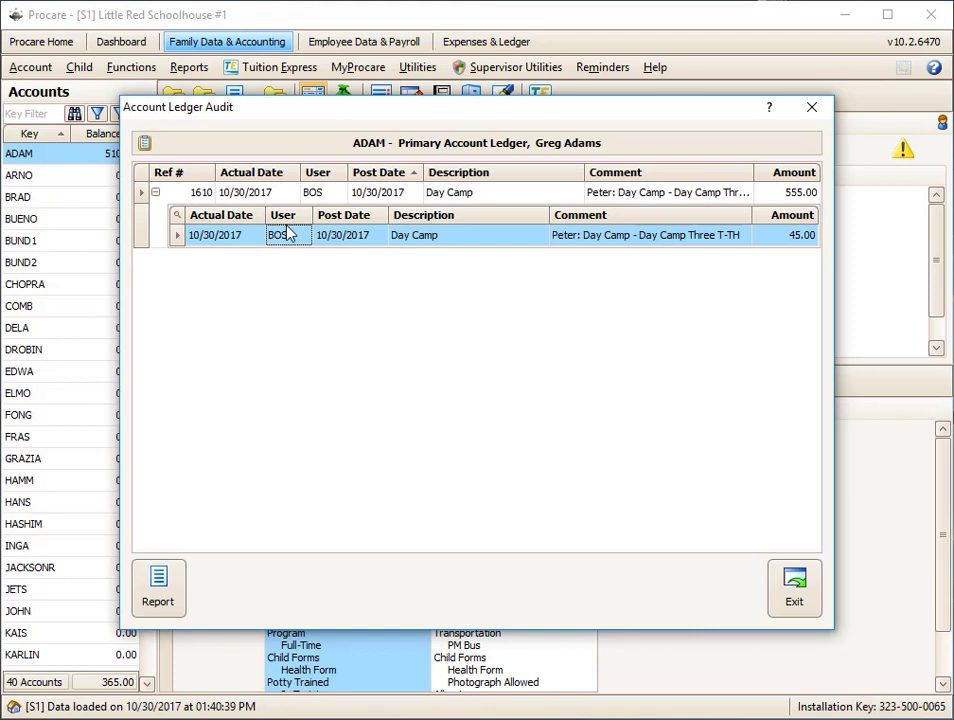
click(794, 595)
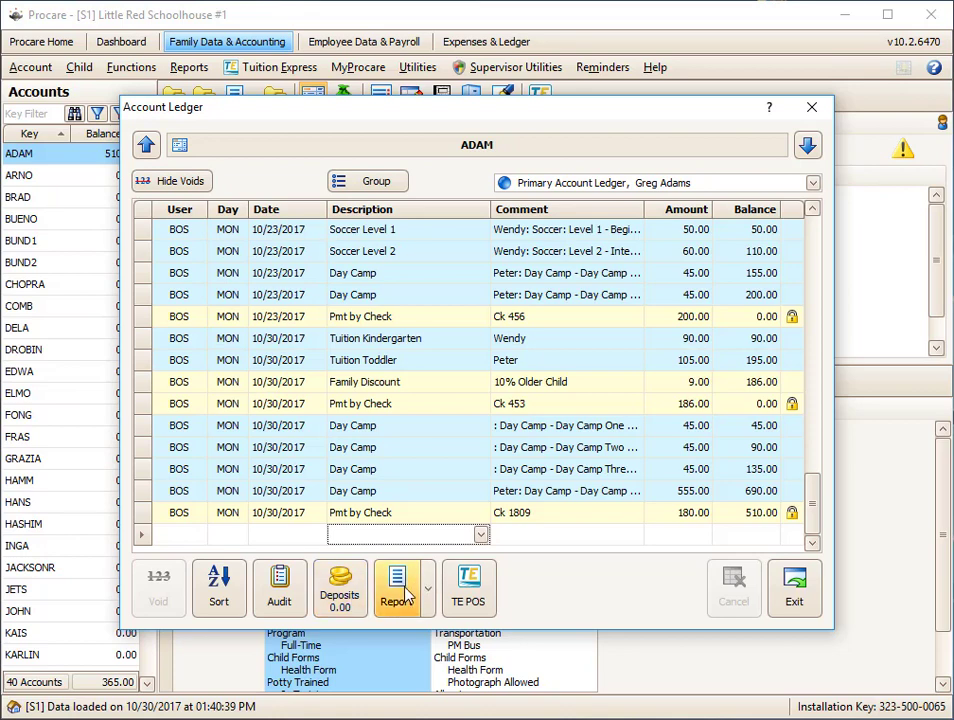
Generate the account ledger report for this month, 10/1/2017 to 10/31/2017, without a report message
click(400, 592)
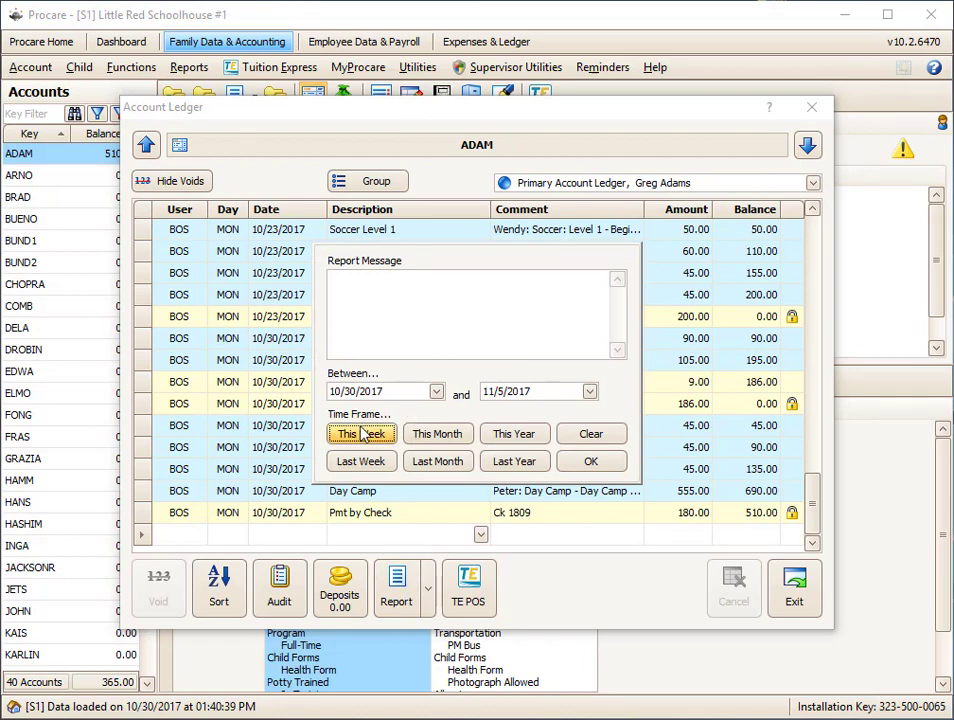
click(437, 438)
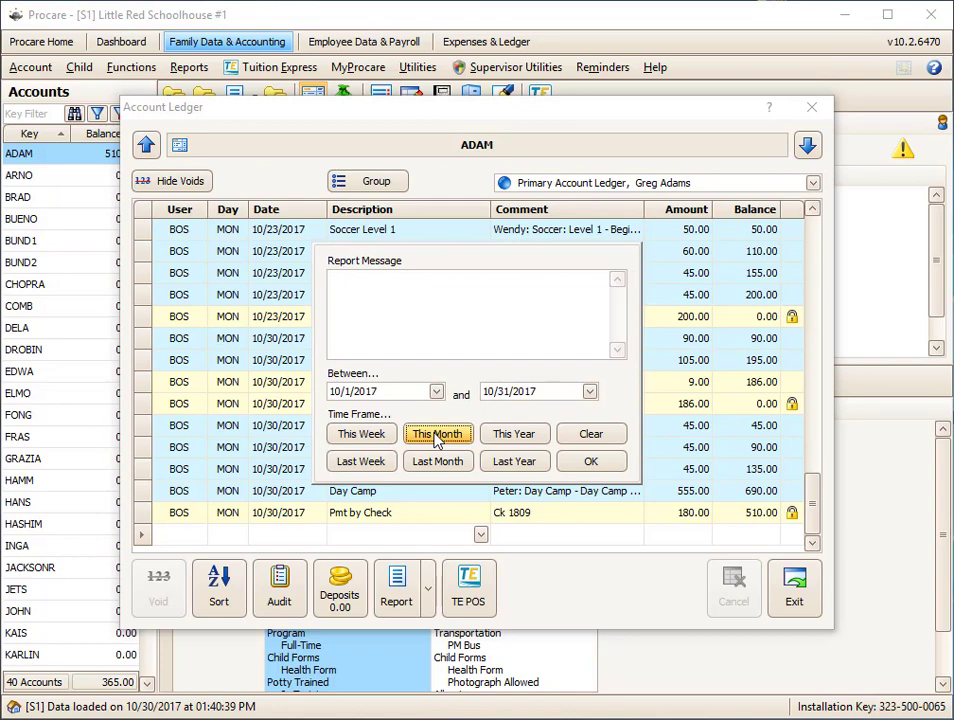
click(596, 462)
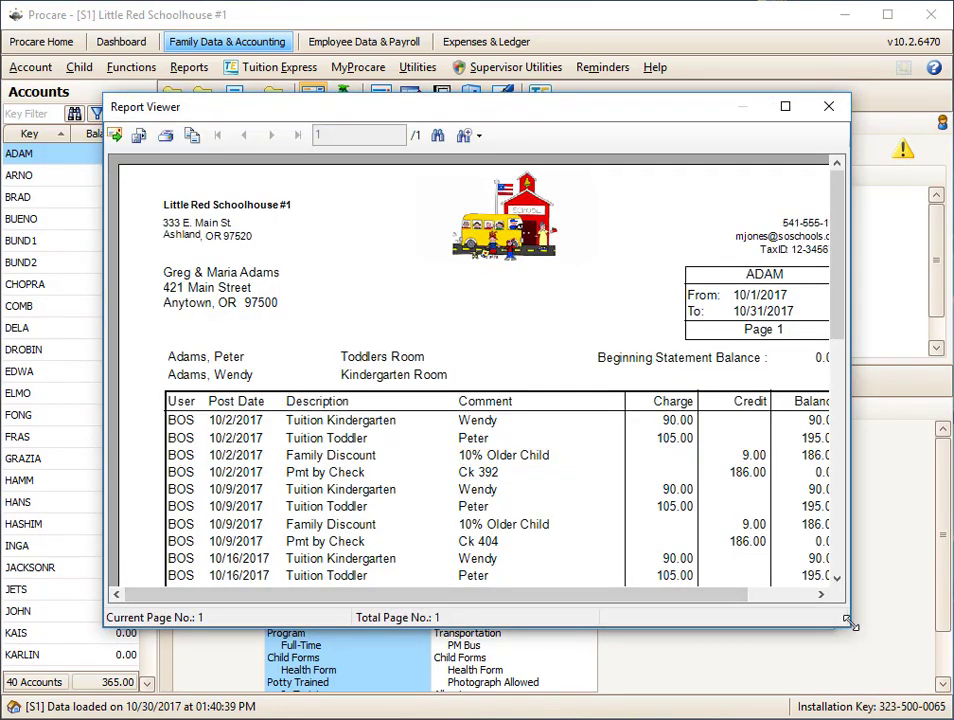
Enlarge the report viewer, review the statement from its header down to the total row, and close it
drag(853, 628, 932, 684)
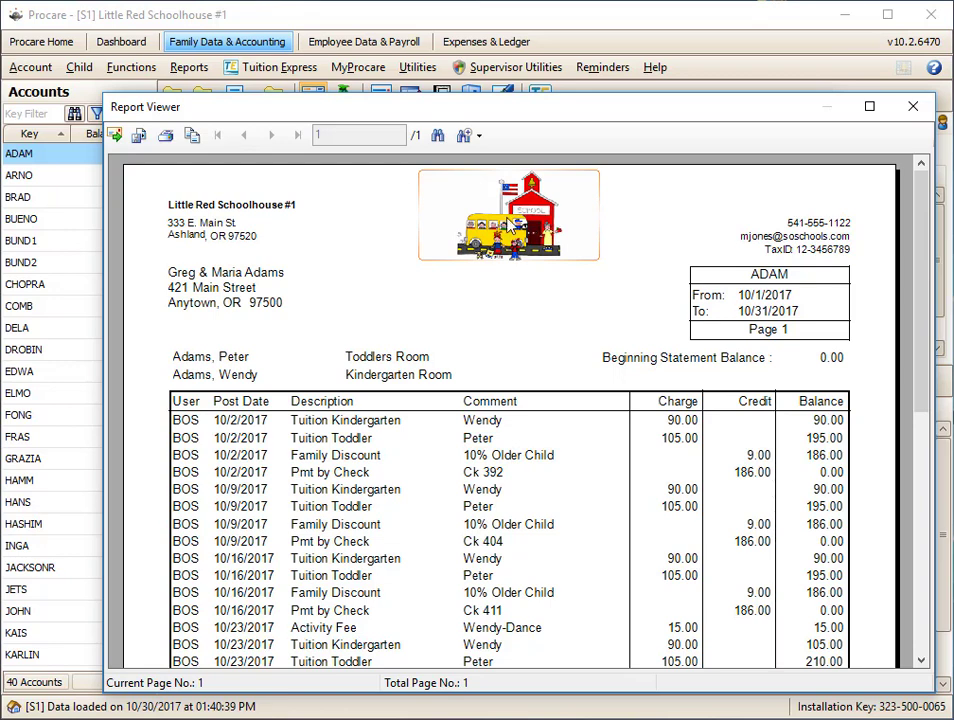
drag(418, 172, 168, 215)
drag(236, 228, 212, 280)
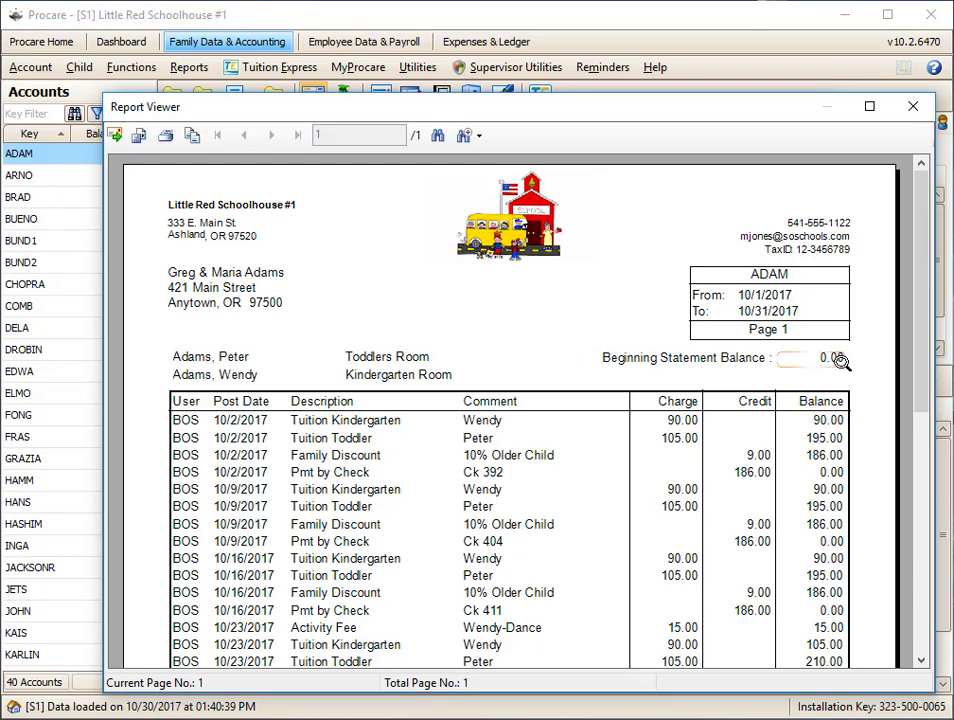
scroll(624, 422, down, 3)
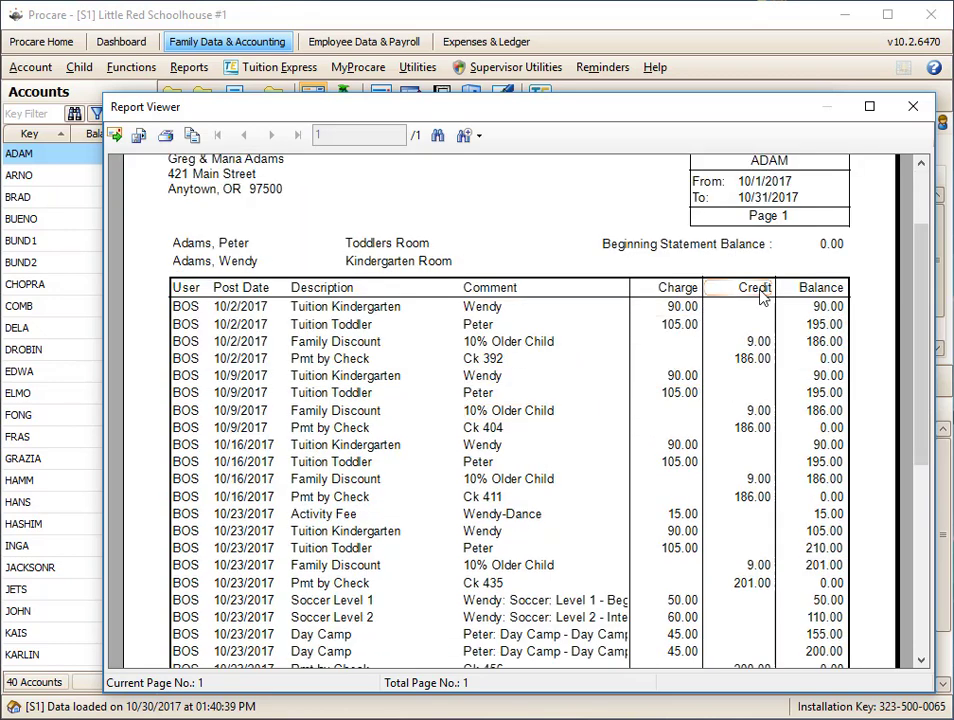
scroll(822, 307, down, 3)
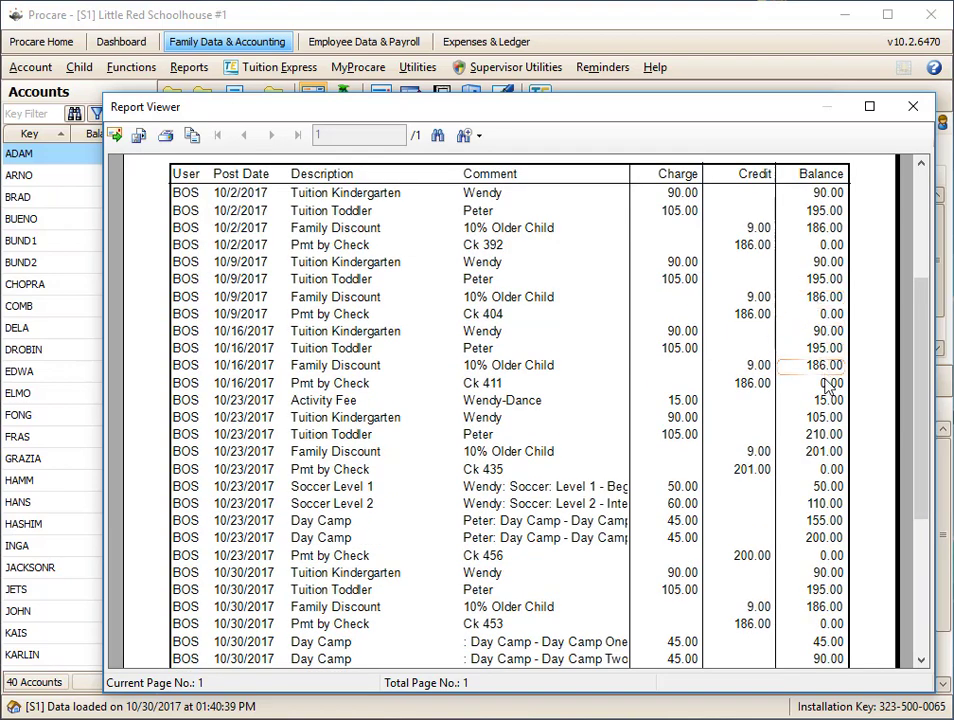
scroll(830, 483, down, 6)
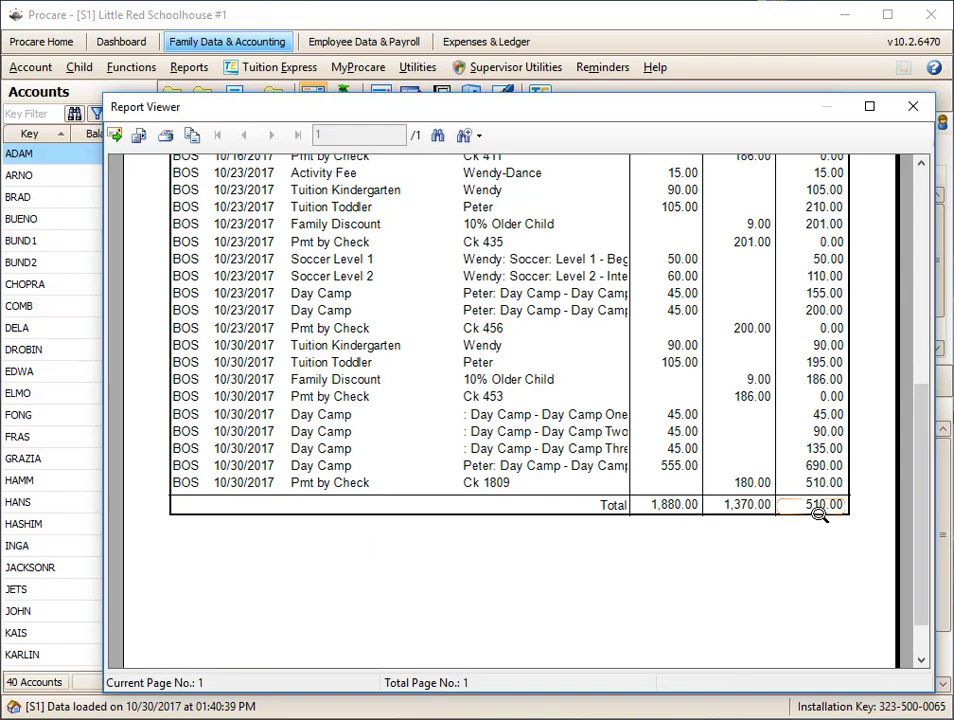
scroll(818, 513, up, 12)
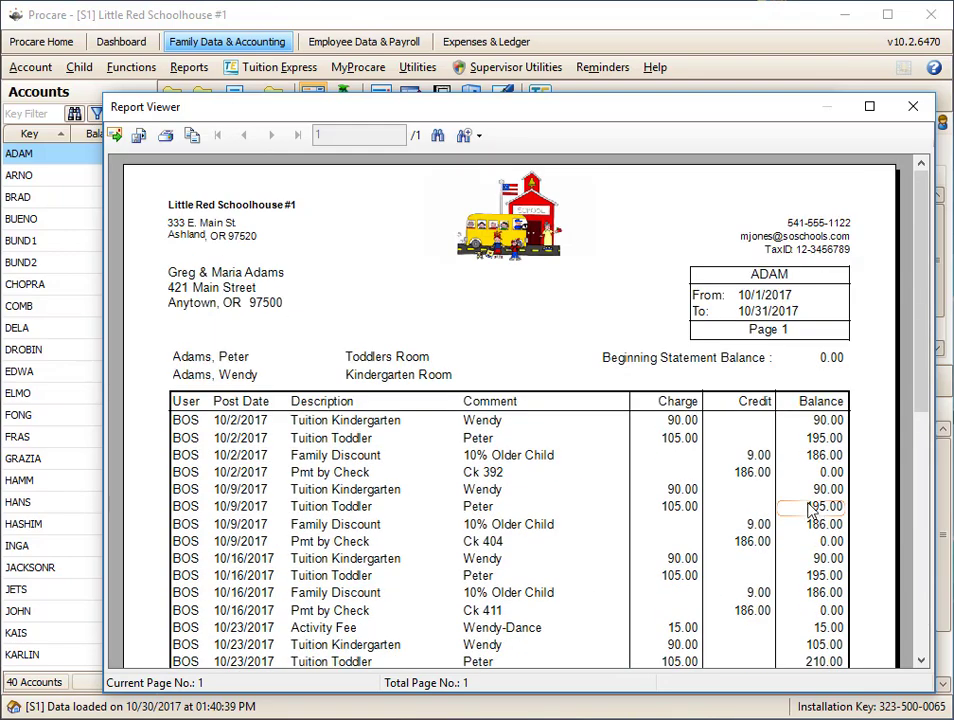
key(Escape)
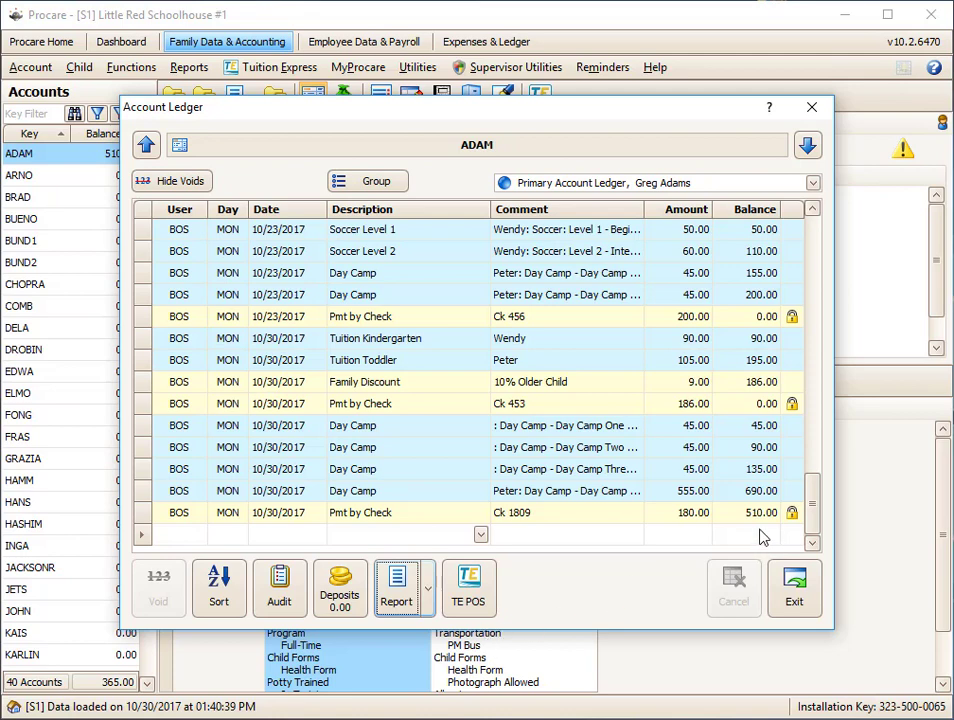
Examine the Tuition Express card payment form, cancel it without processing a payment, and exit the ledger
click(473, 594)
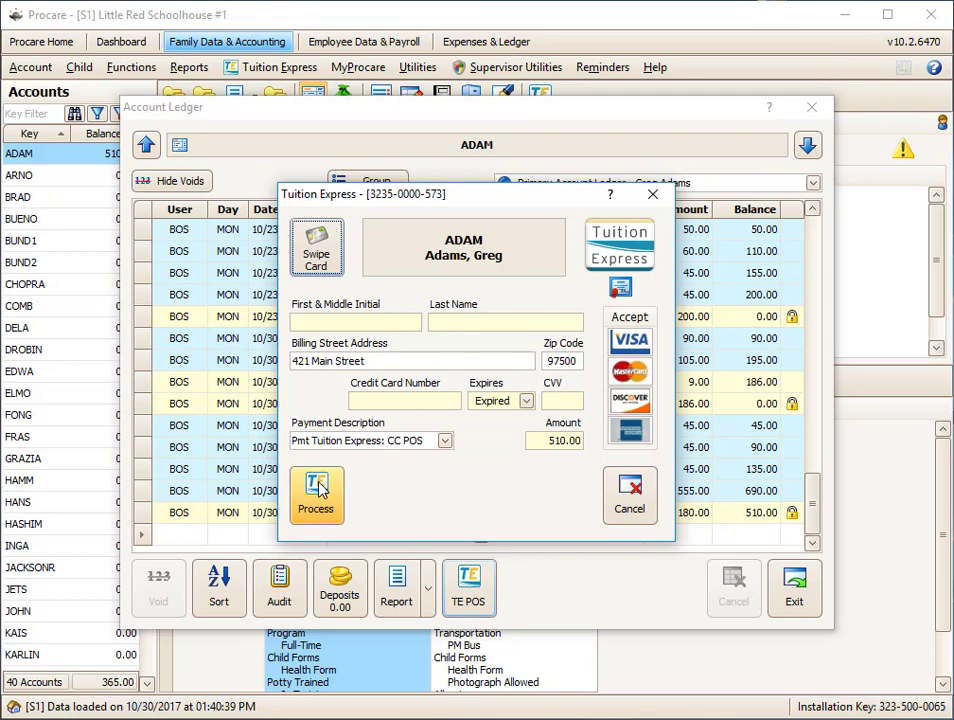
click(640, 510)
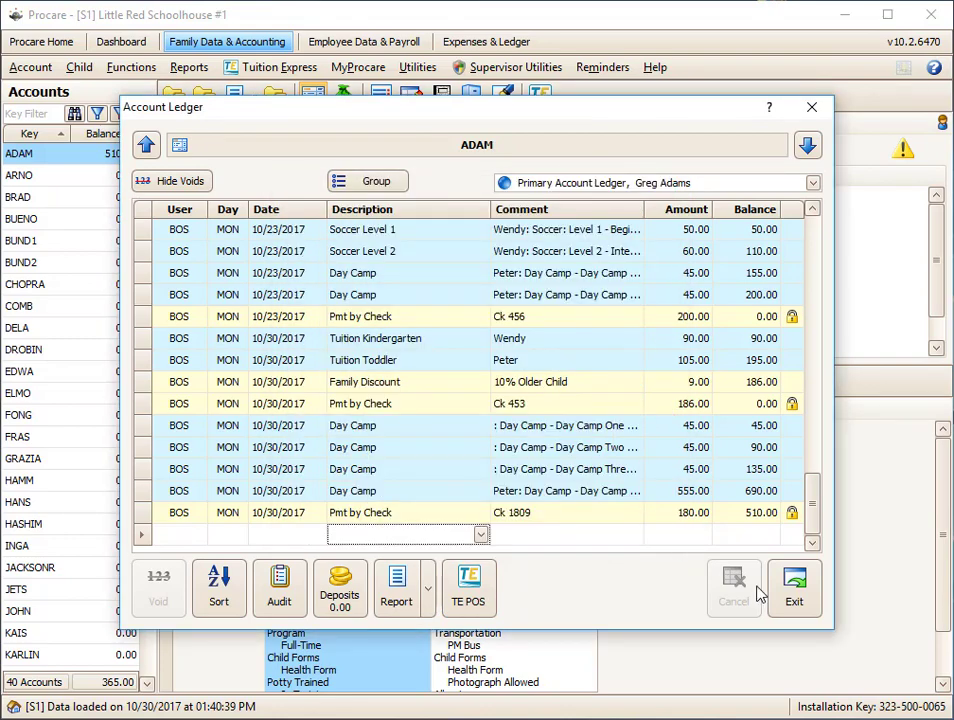
click(790, 595)
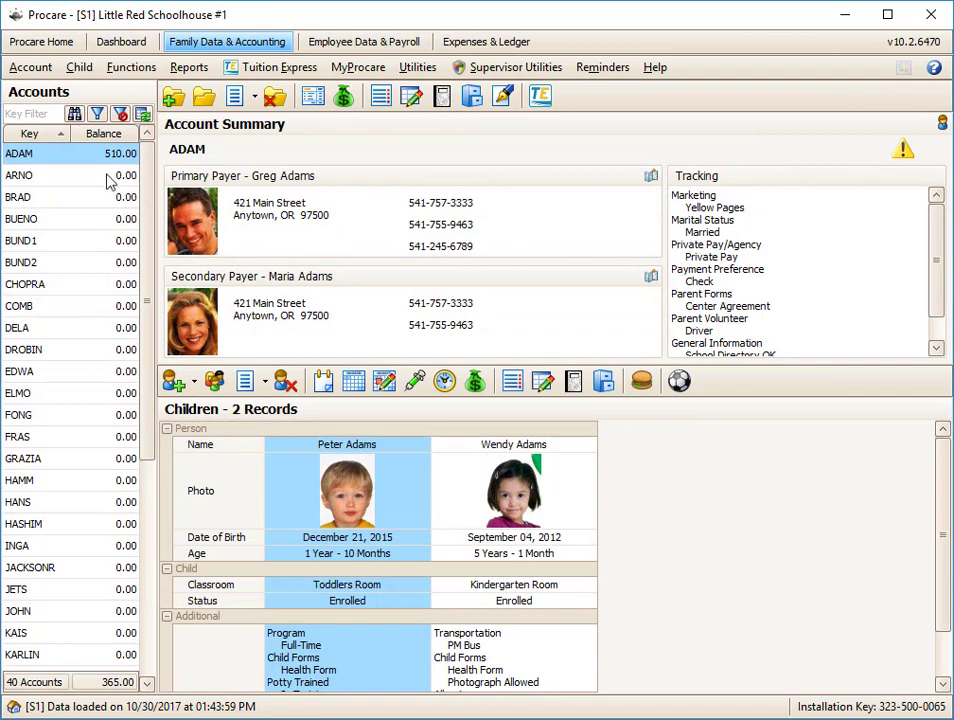
Open the second account's ledger and add a Tuition Wobblers charge dated 10/30/2017 for 125.00
click(108, 177)
double_click(133, 183)
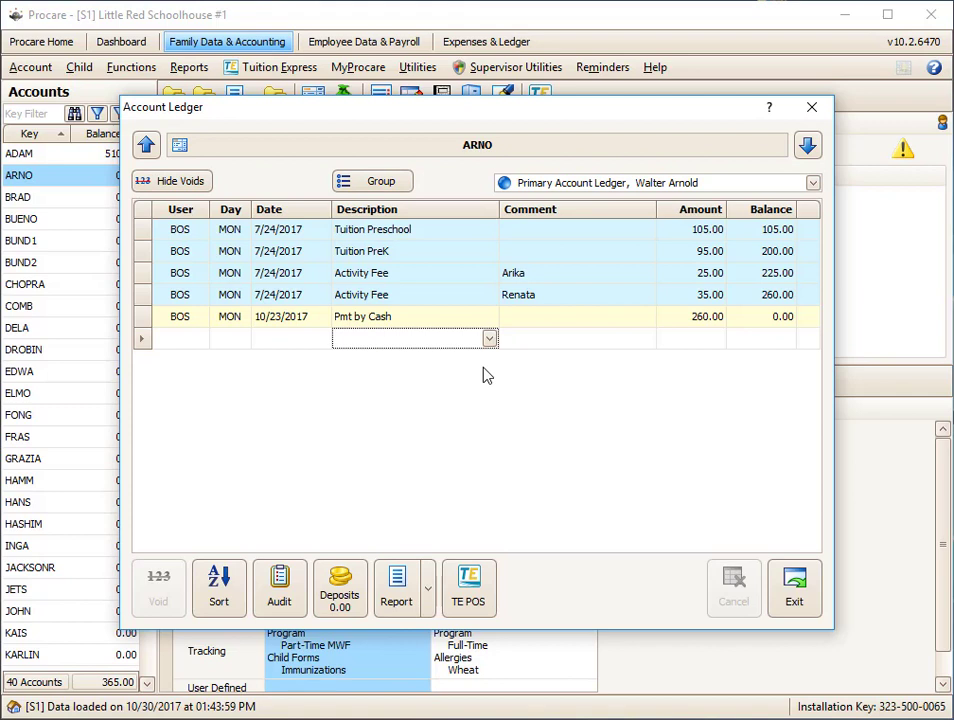
click(489, 339)
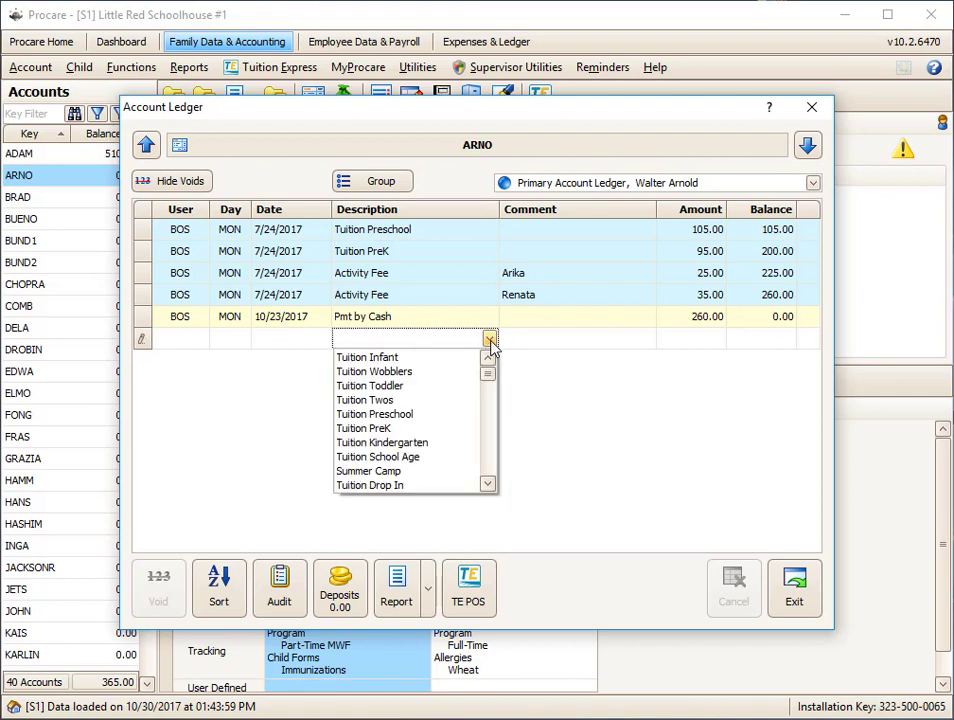
click(398, 372)
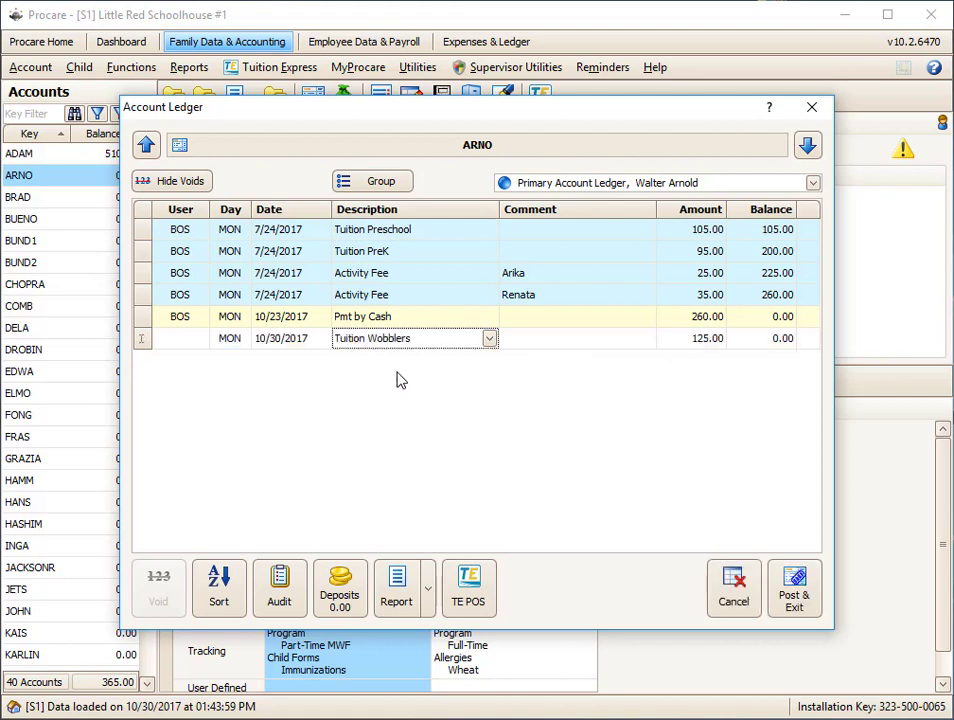
click(688, 341)
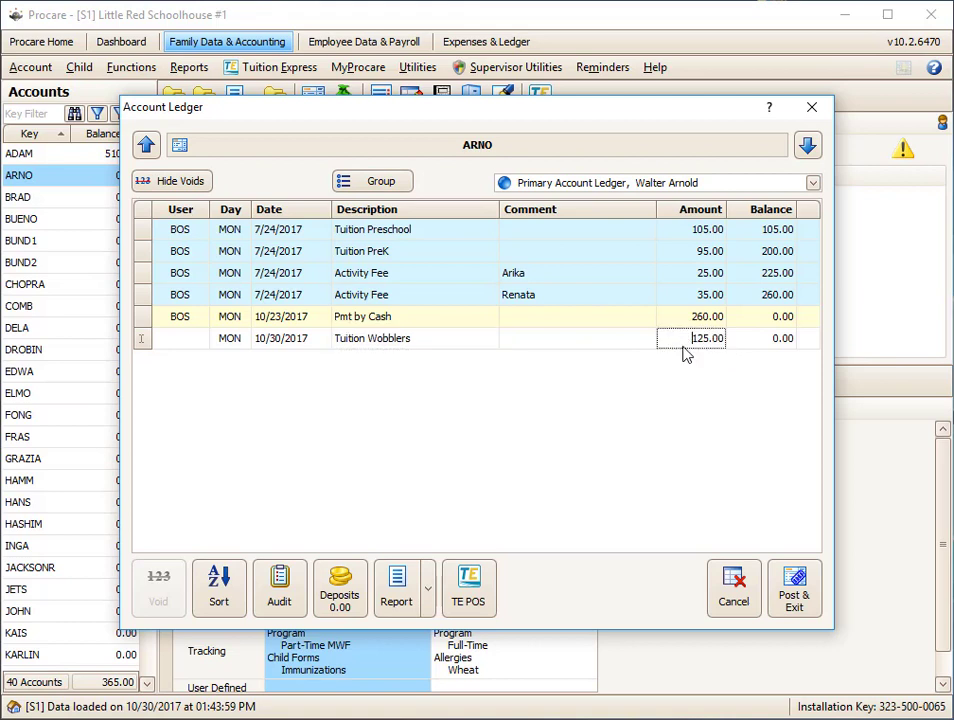
key(Return)
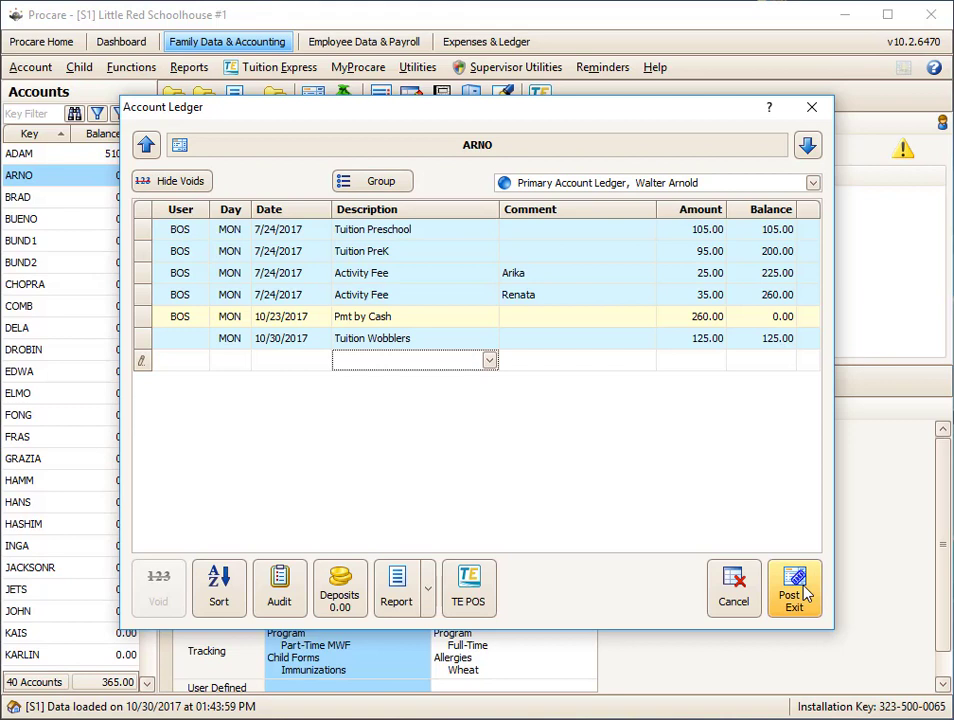
Post a 100.00 Pmt by Check entry to the second account's ledger and check the posted entries
click(490, 361)
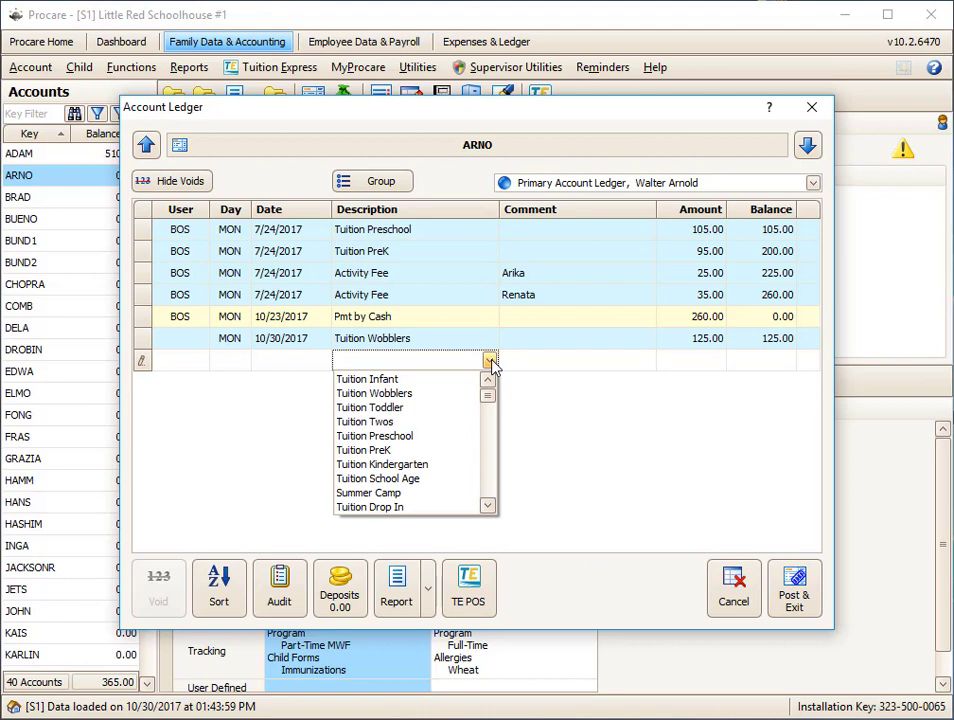
text(Parent Co-Pay Fee)
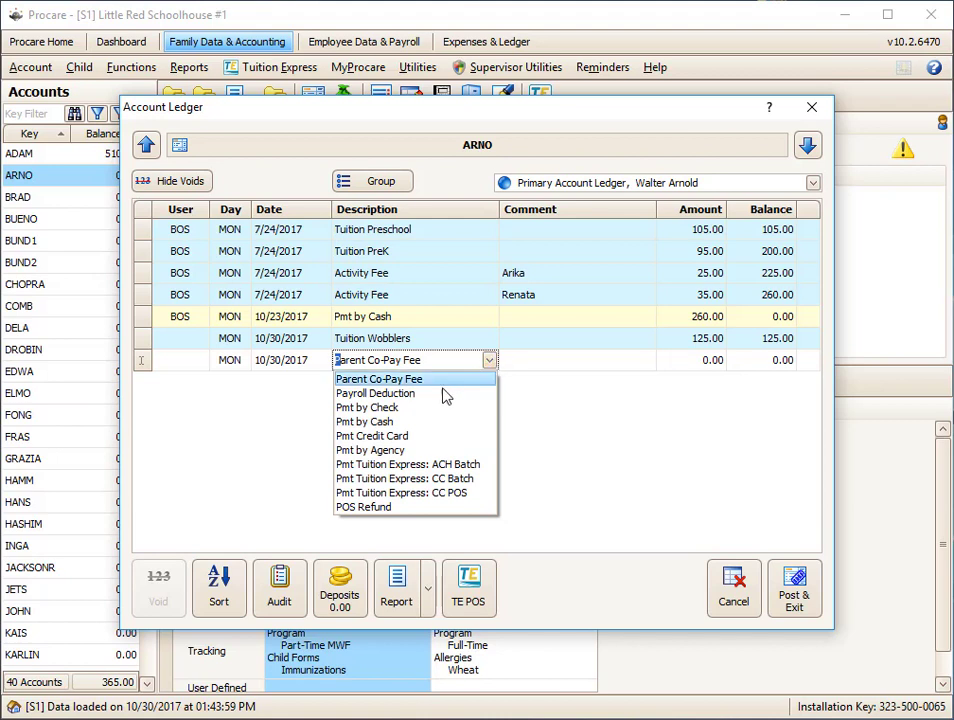
click(375, 408)
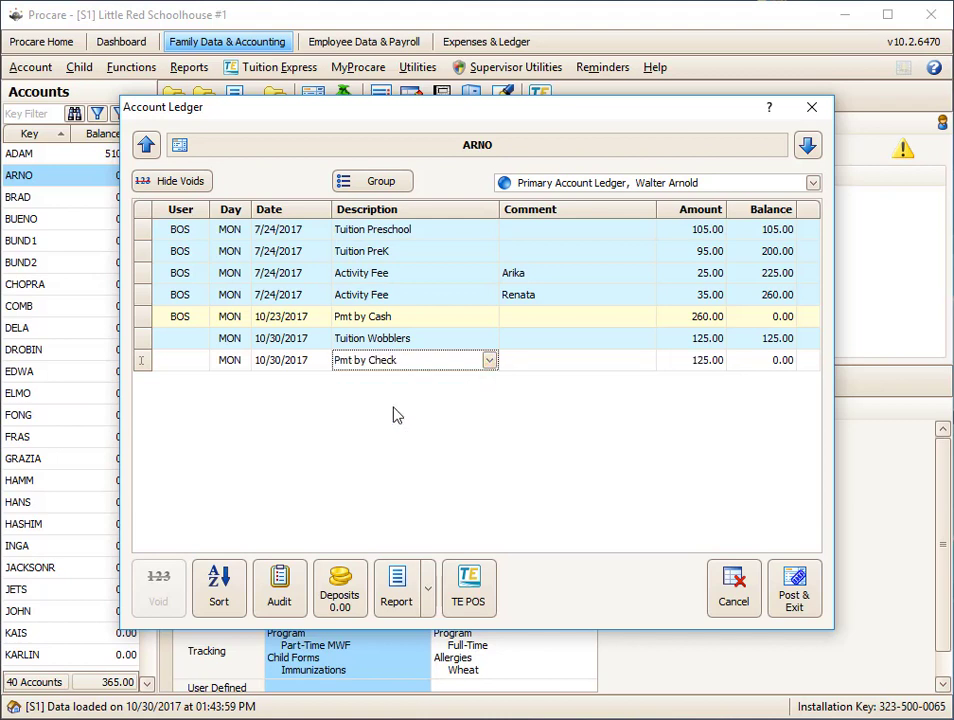
click(504, 361)
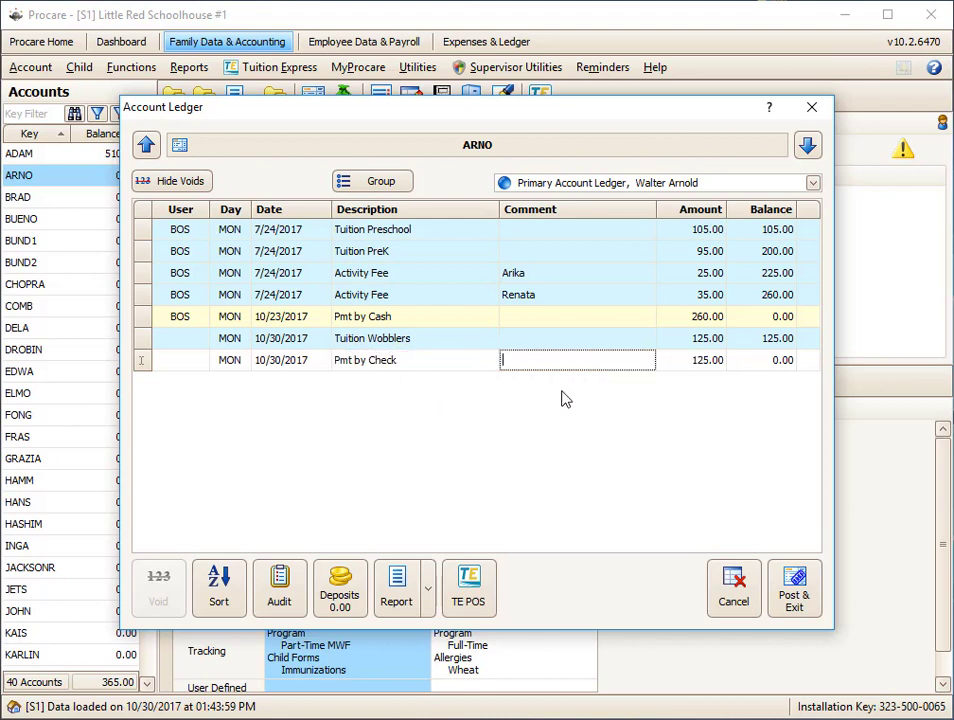
click(688, 362)
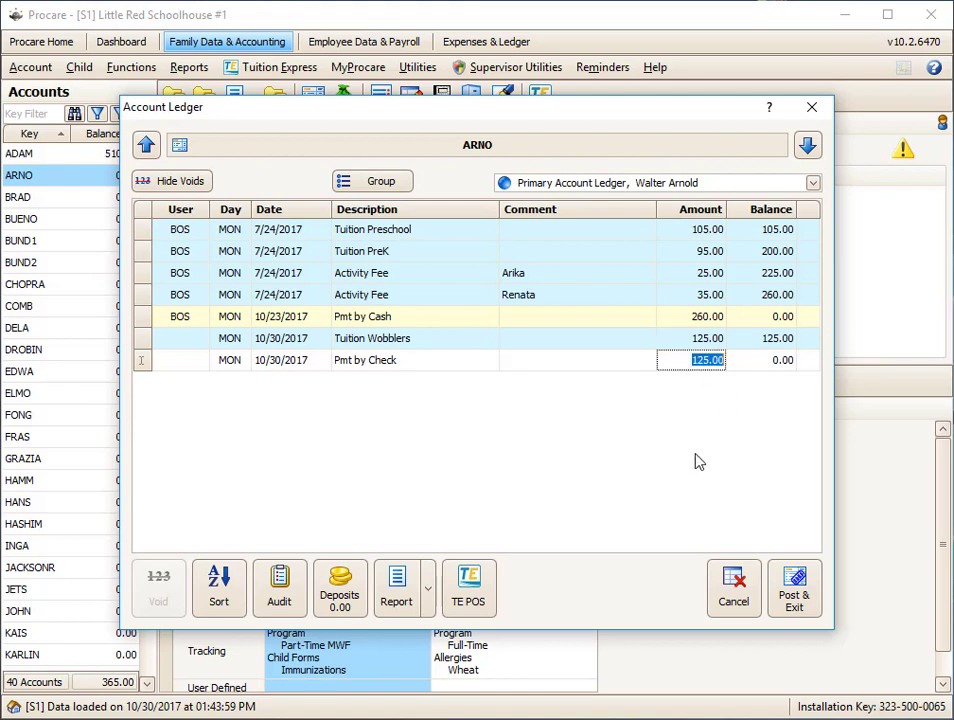
text(100.00)
click(795, 592)
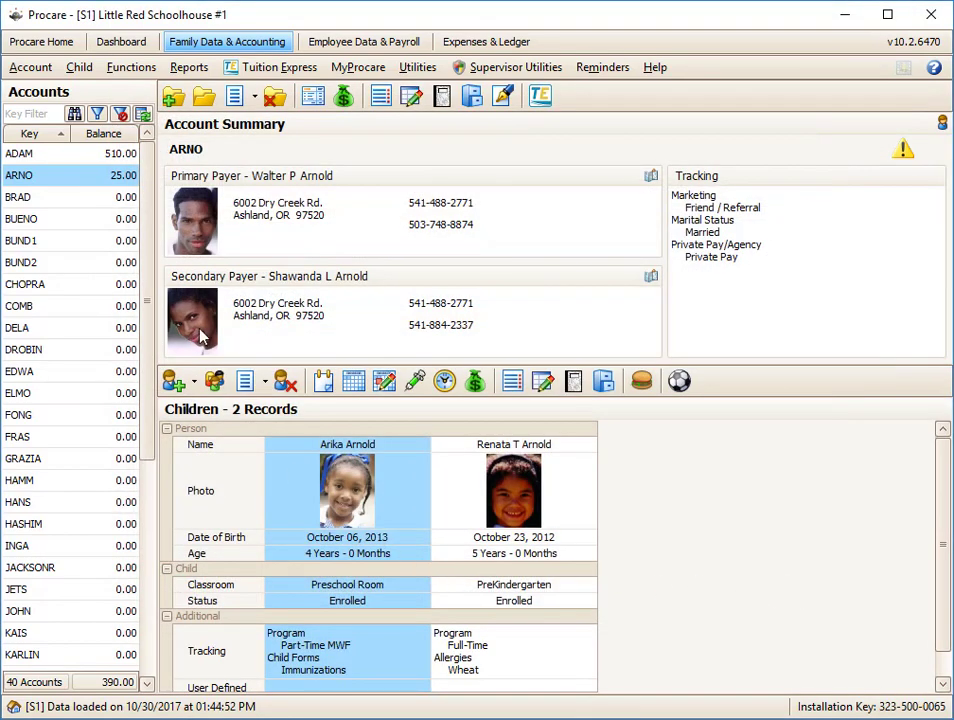
double_click(125, 180)
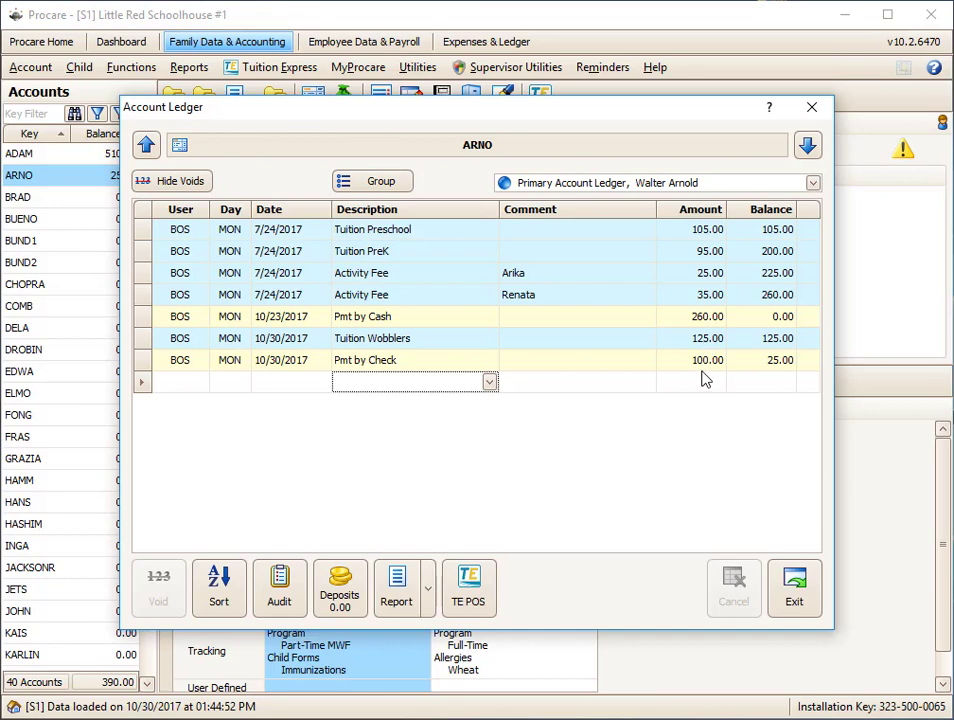
click(806, 612)
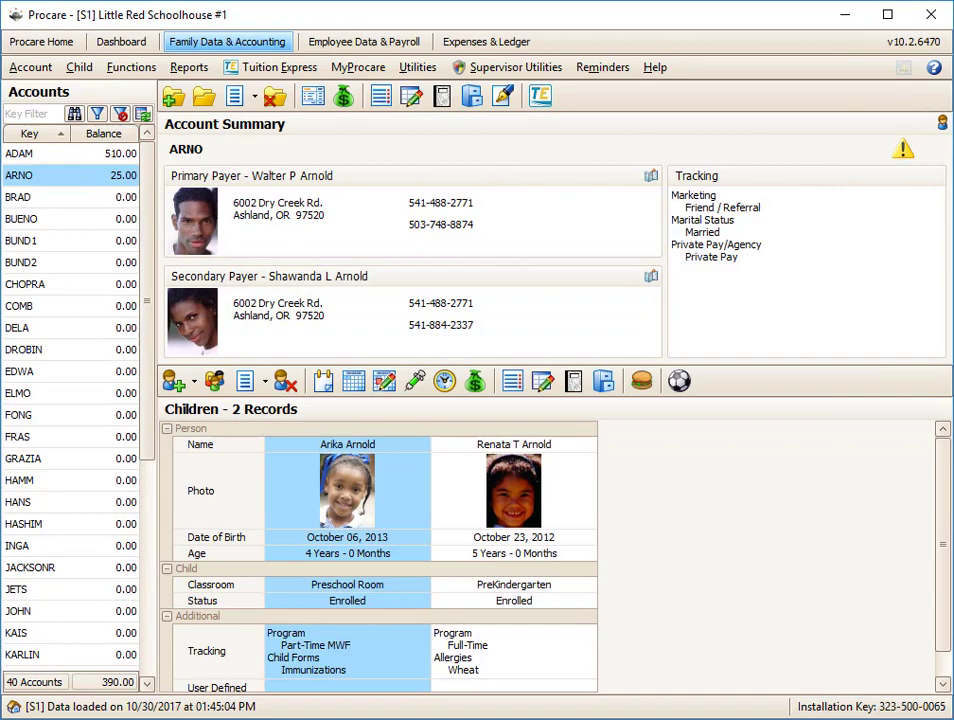